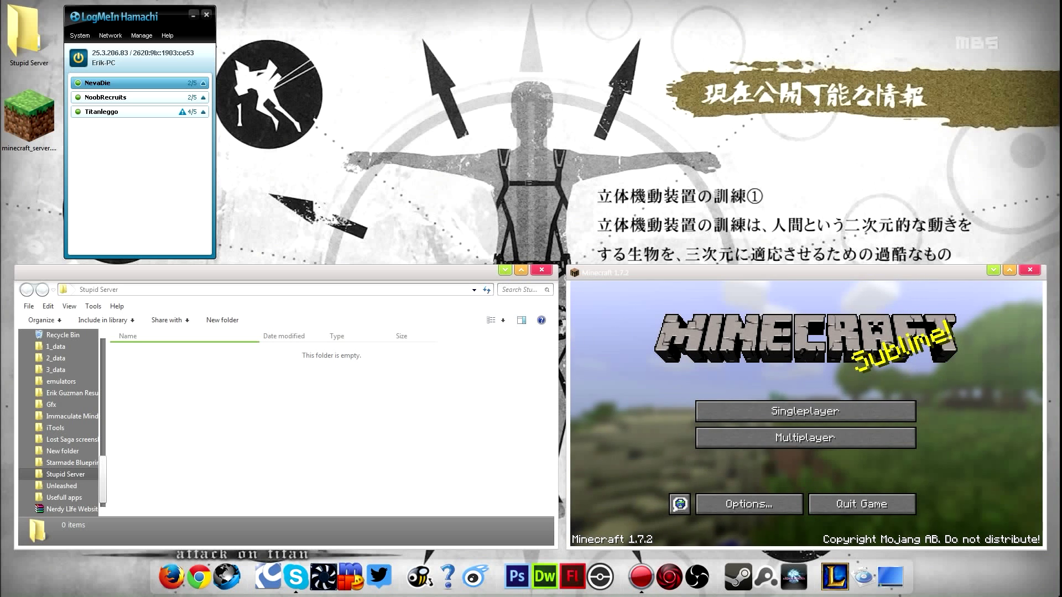
Move the minecraft_server.1.7.2 jar from the desktop into the empty Stupid Server folder.
{"action": "mouse_move", "coordinate": [28, 132]}
{"action": "left_mouse_down"}
{"action": "mouse_move", "coordinate": [27, 194]}
{"action": "mouse_move", "coordinate": [55, 101]}
{"action": "mouse_move", "coordinate": [53, 172]}
{"action": "mouse_move", "coordinate": [39, 131]}
{"action": "mouse_move", "coordinate": [113, 319]}
{"action": "mouse_move", "coordinate": [27, 166]}
{"action": "mouse_move", "coordinate": [127, 371]}
{"action": "mouse_move", "coordinate": [25, 137]}
{"action": "left_mouse_up"}
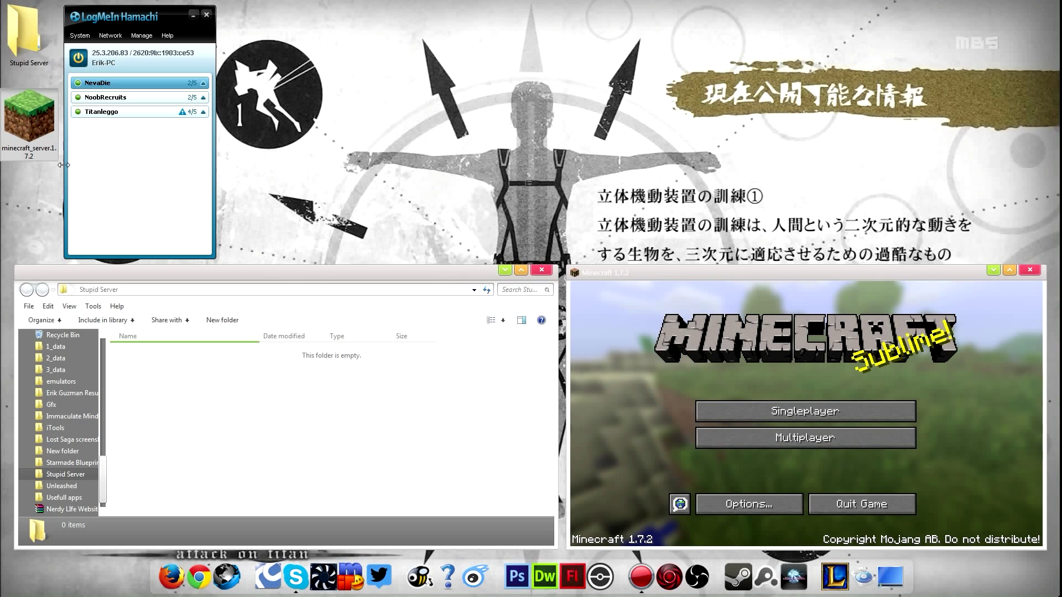
{"action": "left_click_drag", "start_coordinate": [52, 152], "coordinate": [188, 379]}
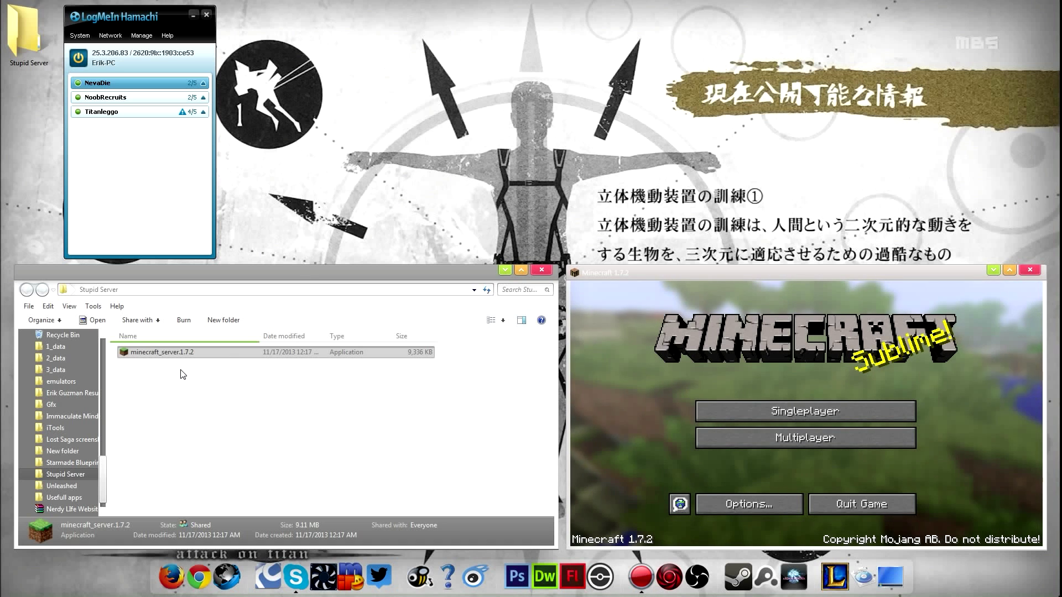
Run the server jar once to generate its world, logs and server.properties, then select server.properties.
{"action": "double_click", "coordinate": [187, 353]}
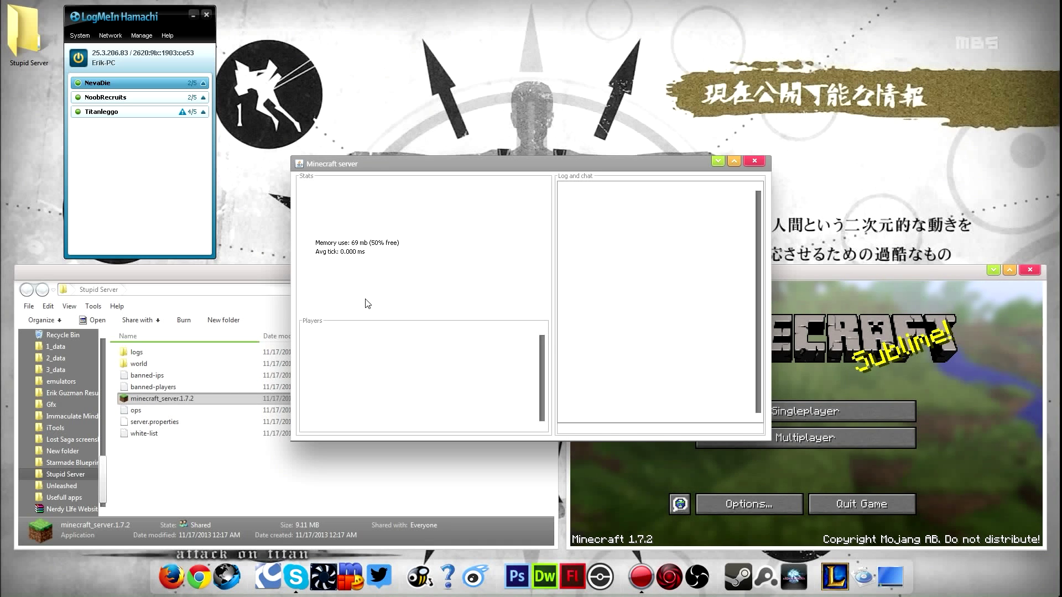
{"action": "left_click_drag", "start_coordinate": [567, 170], "coordinate": [501, 26]}
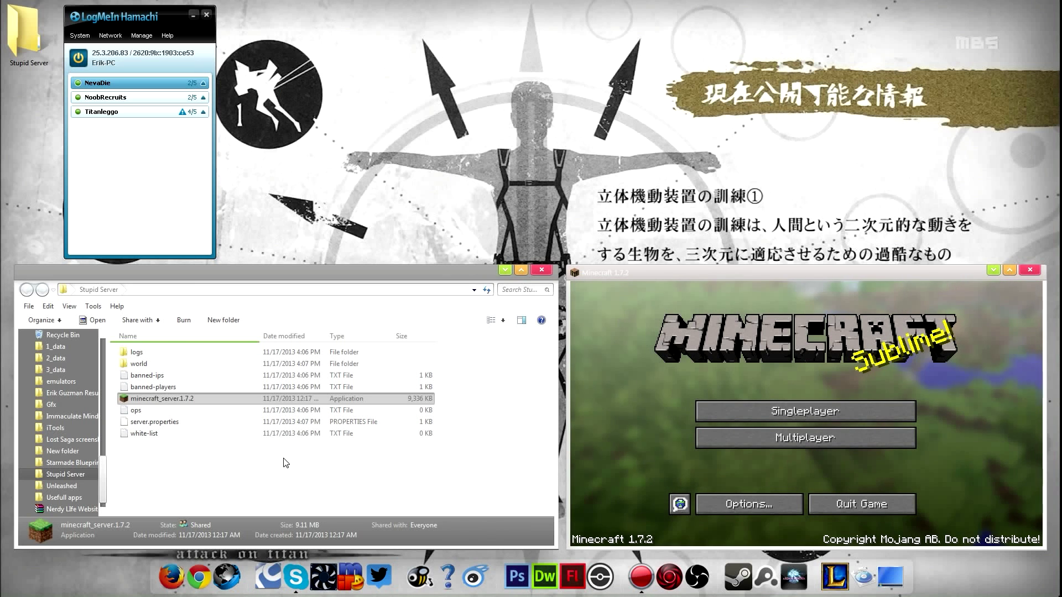
{"action": "left_click", "coordinate": [176, 425]}
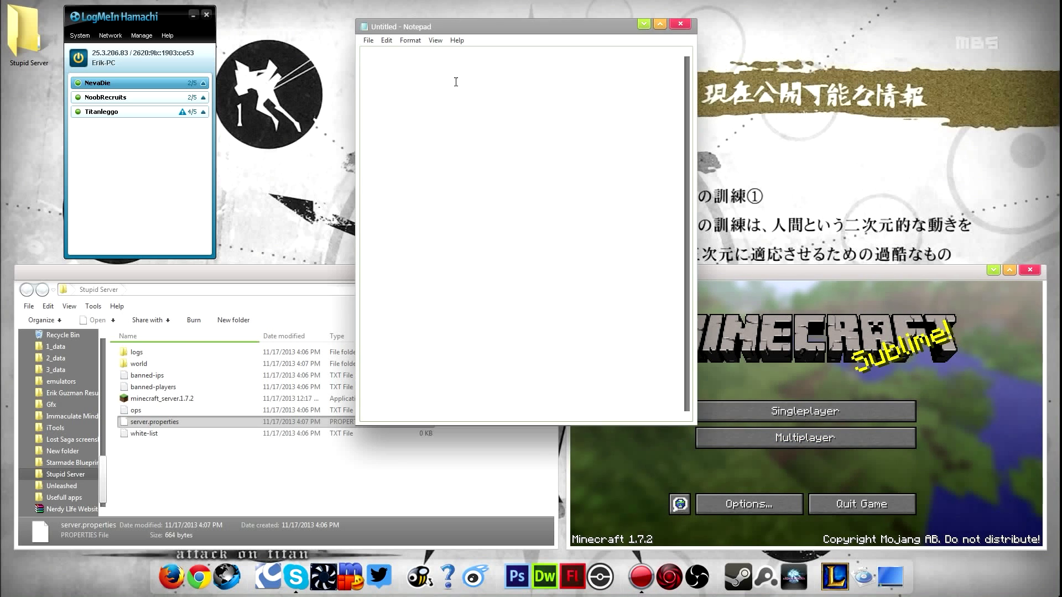
Open server.properties from Desktop > Stupid Server in Notepad, with the All Files filter.
{"action": "left_click", "coordinate": [368, 40]}
{"action": "left_click", "coordinate": [331, 65]}
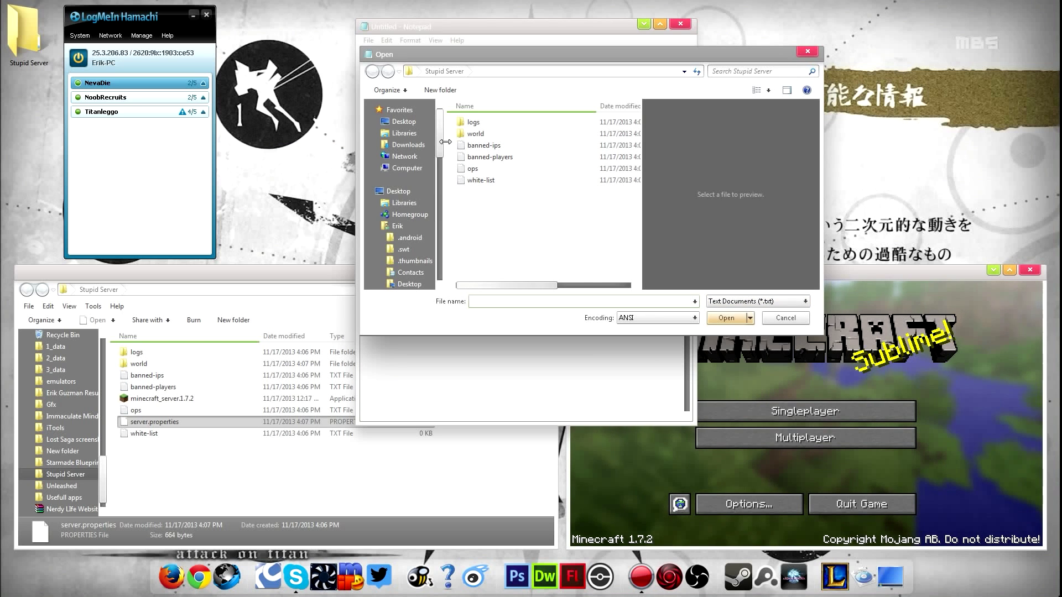
{"action": "left_click", "coordinate": [404, 121]}
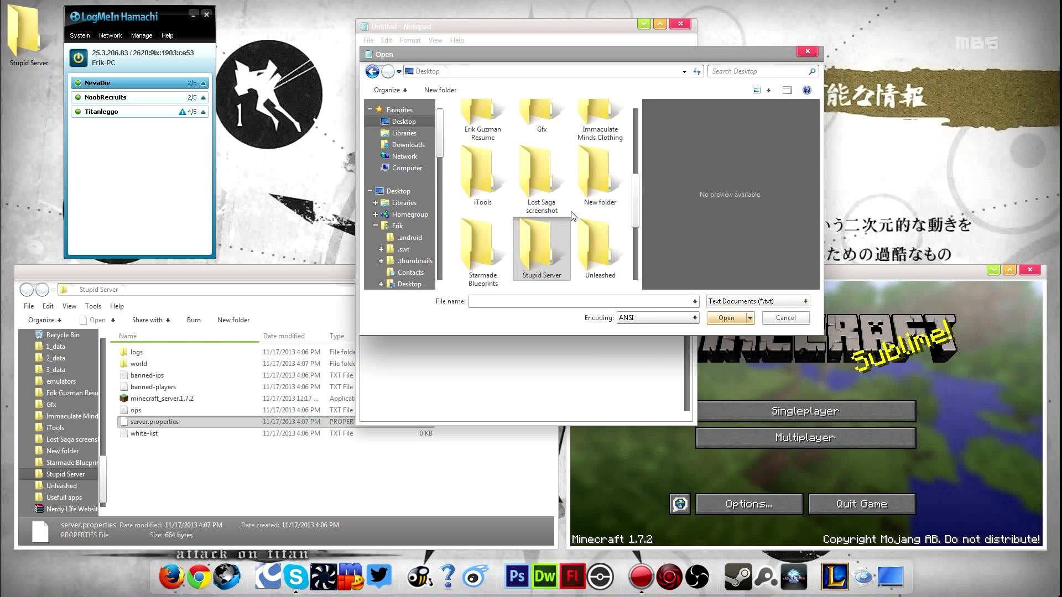
{"action": "double_click", "coordinate": [546, 259]}
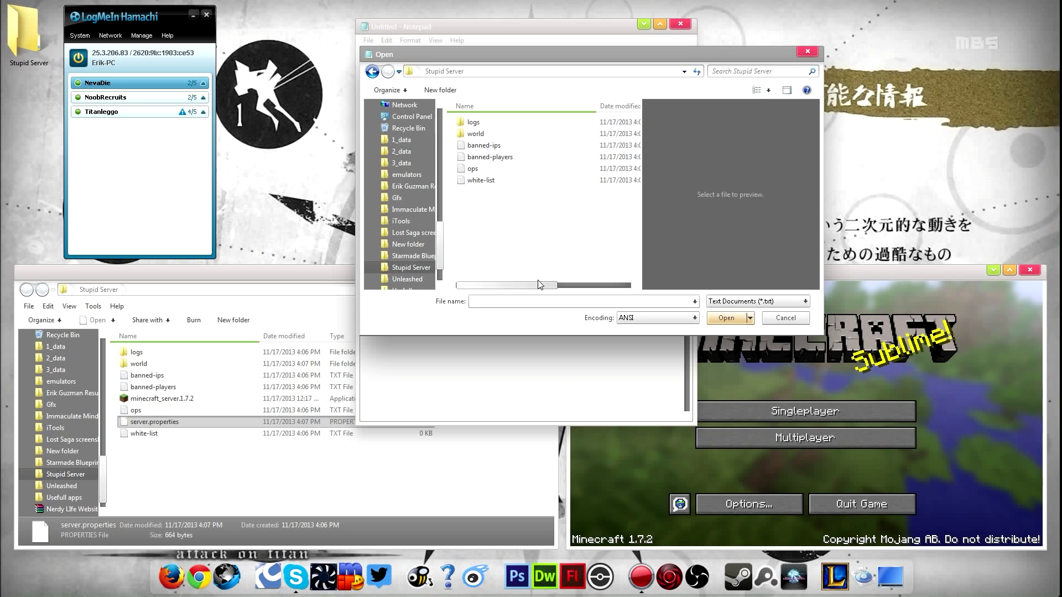
{"action": "left_click", "coordinate": [768, 302]}
{"action": "left_click", "coordinate": [719, 320]}
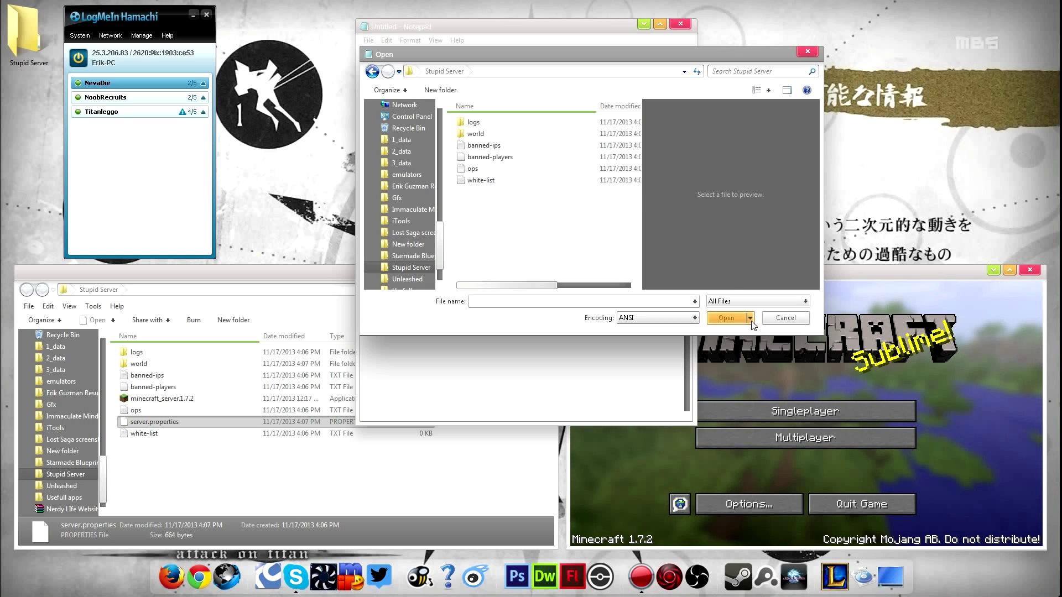
{"action": "double_click", "coordinate": [490, 192]}
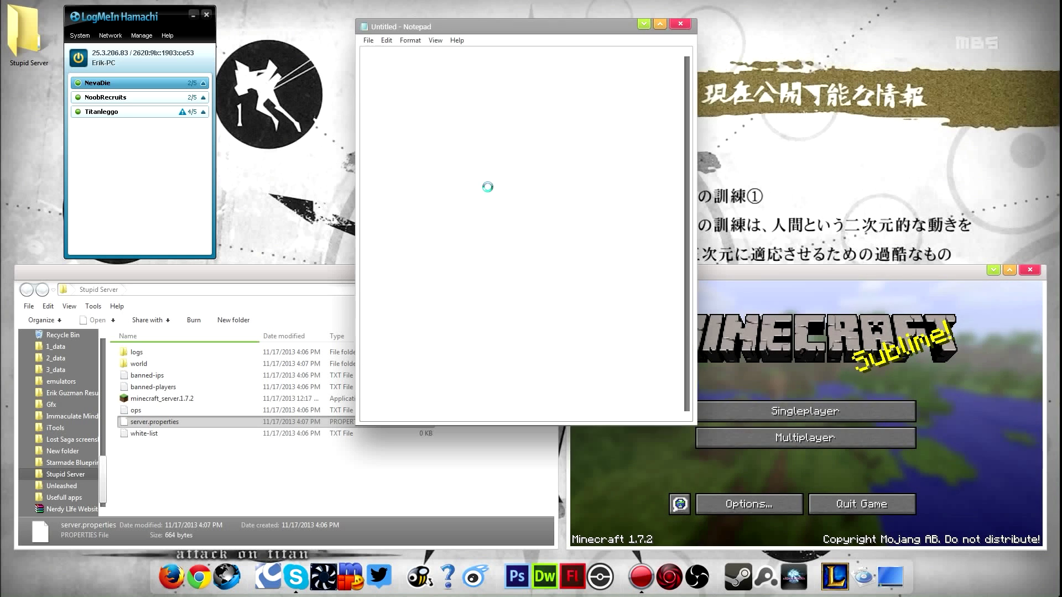
Set force-gamemode=true and hardcore=true in server.properties.
{"action": "left_click_drag", "start_coordinate": [525, 31], "coordinate": [750, 17]}
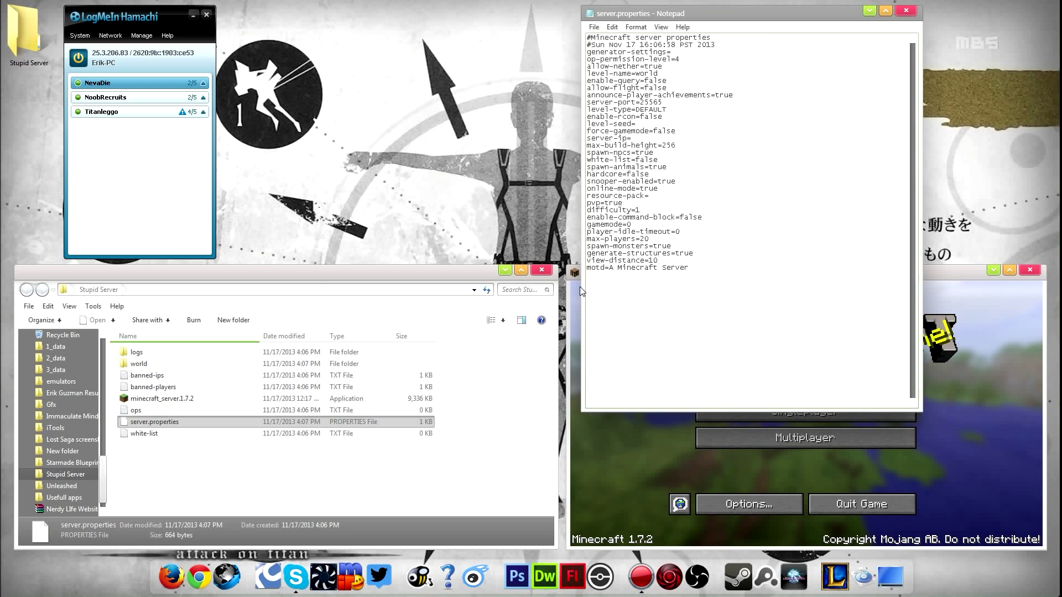
{"action": "left_click_drag", "start_coordinate": [617, 410], "coordinate": [632, 285]}
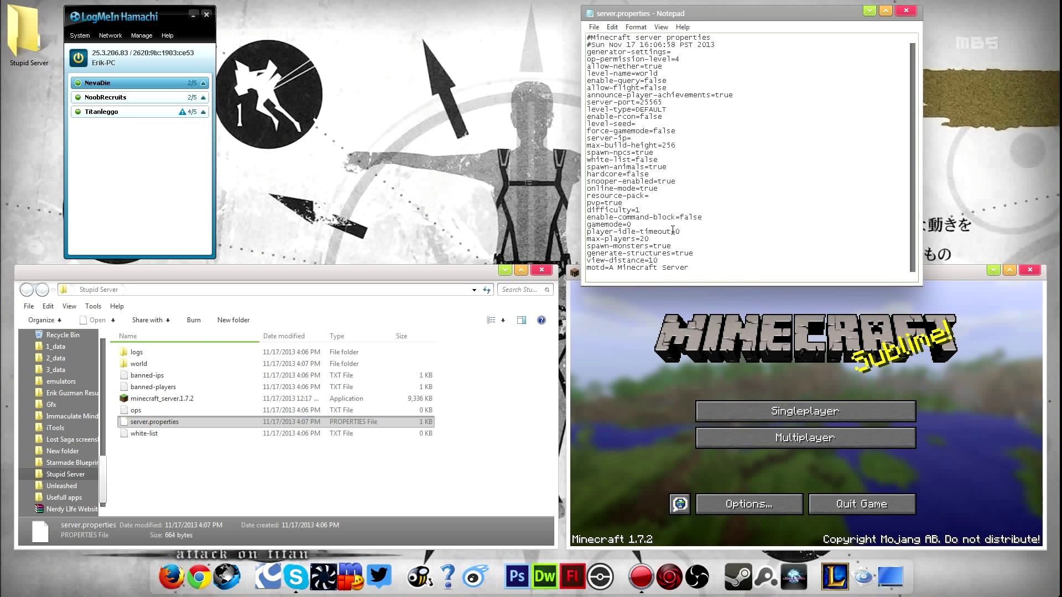
{"action": "left_click_drag", "start_coordinate": [660, 20], "coordinate": [350, 15]}
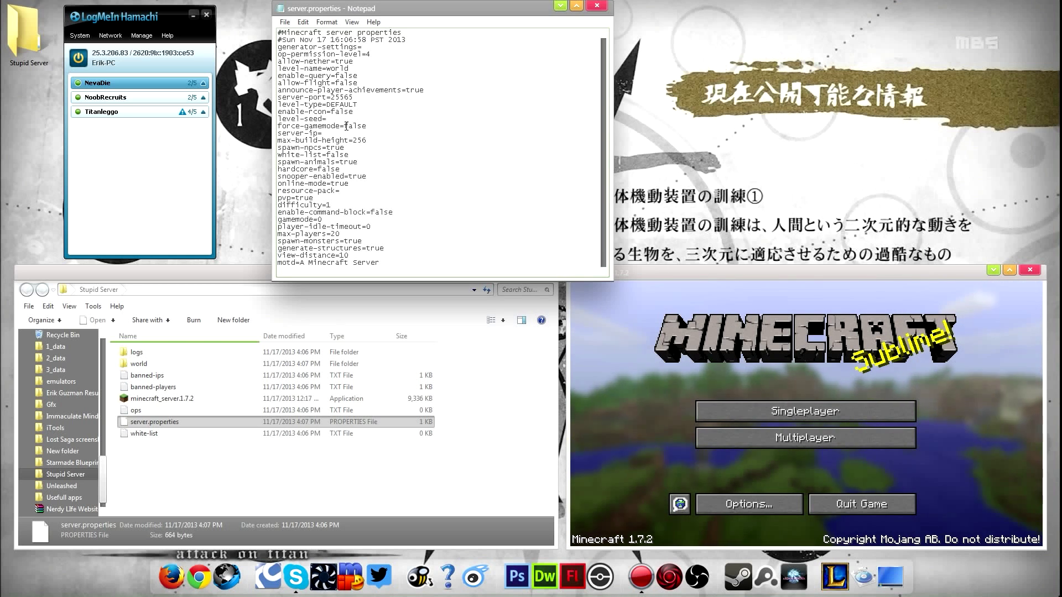
{"action": "double_click", "coordinate": [378, 127]}
{"action": "type", "text": "true"}
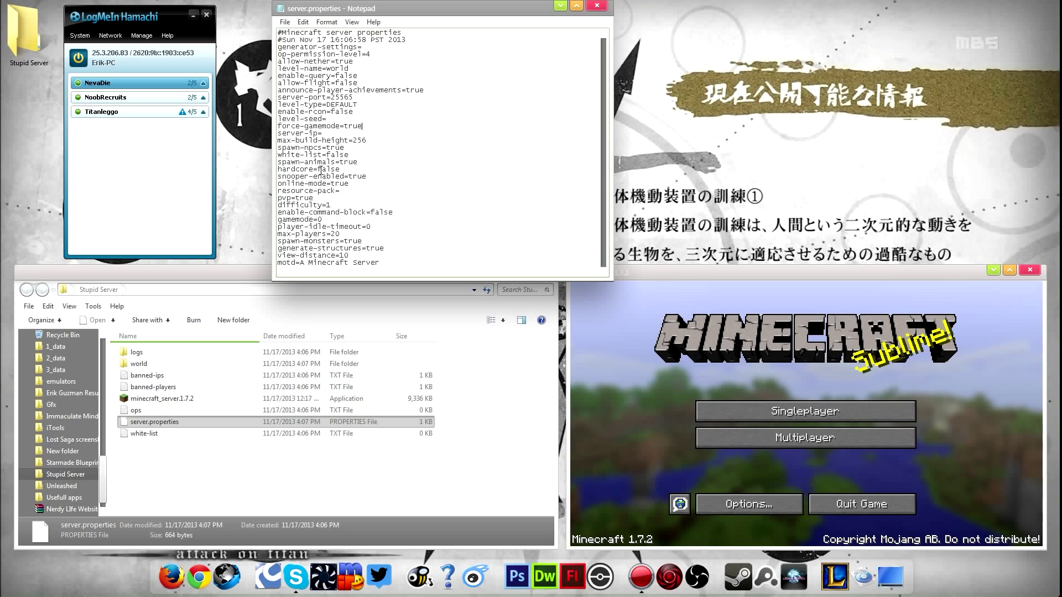
{"action": "double_click", "coordinate": [350, 169]}
{"action": "type", "text": "true"}
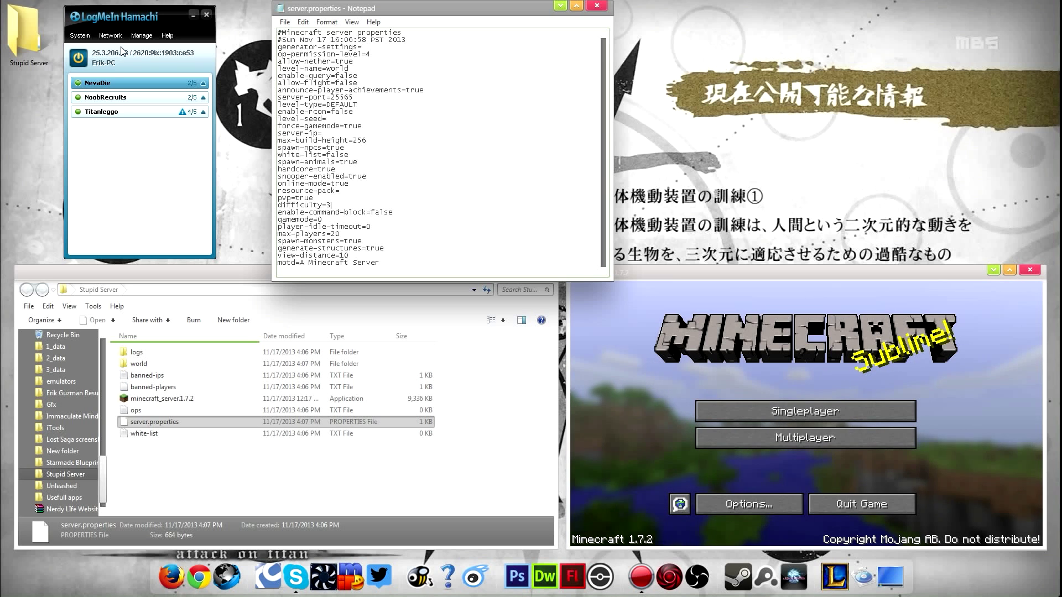
Paste the Hamachi IP after server-ip=, save and close Notepad, and relaunch the server.
{"action": "left_click", "coordinate": [118, 61]}
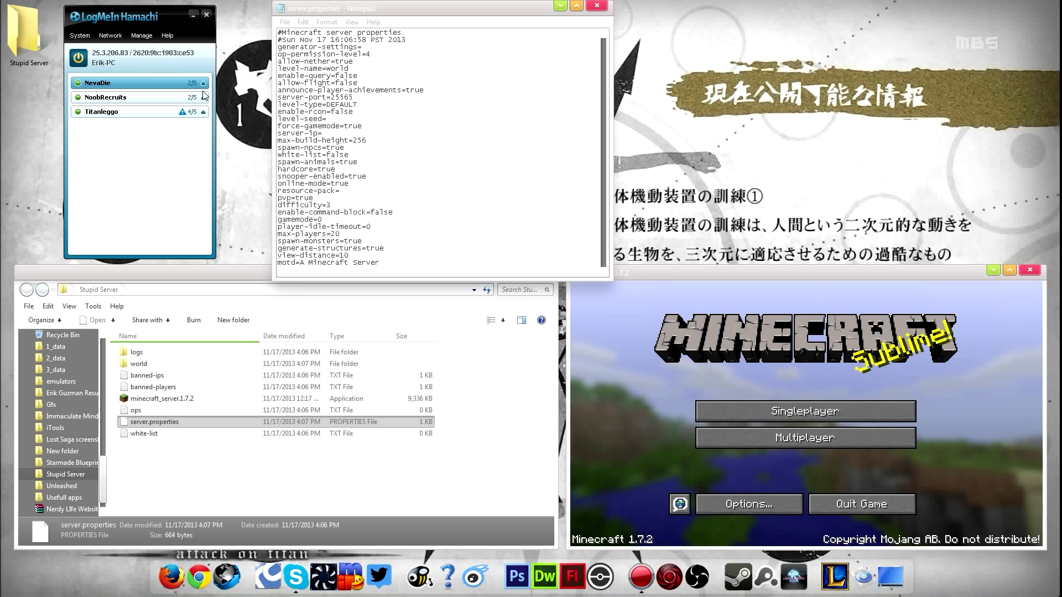
{"action": "left_click", "coordinate": [355, 133]}
{"action": "type", "text": "25.3.206.83"}
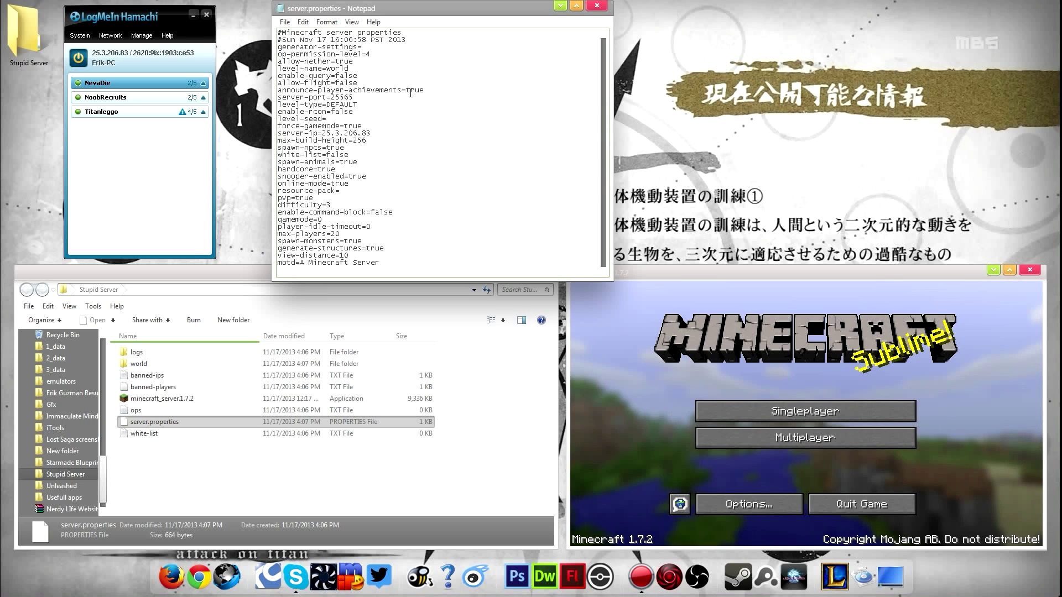
{"action": "left_click", "coordinate": [285, 22]}
{"action": "left_click", "coordinate": [263, 60]}
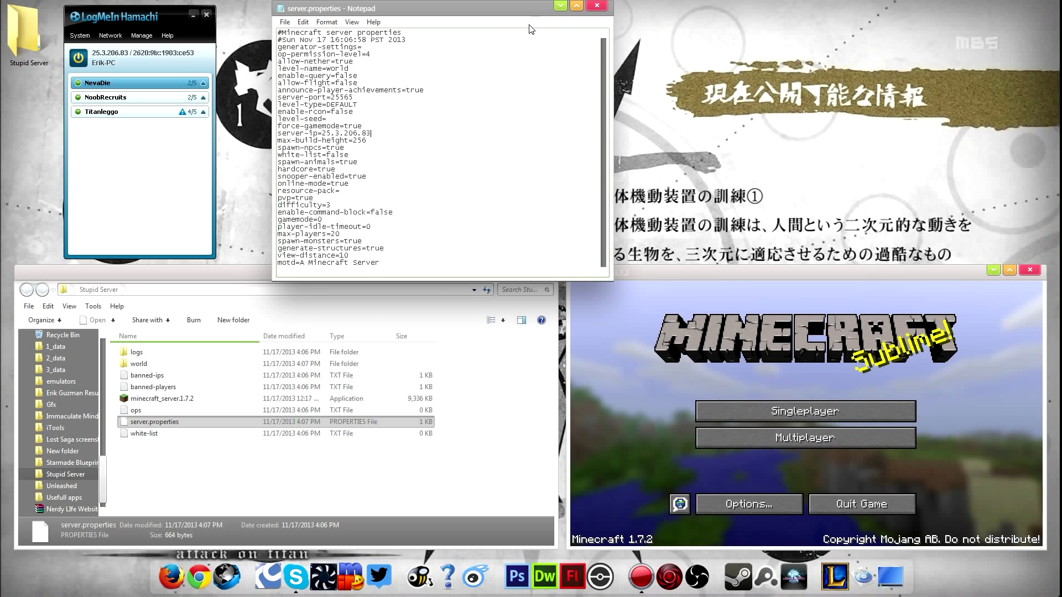
{"action": "left_click", "coordinate": [603, 10]}
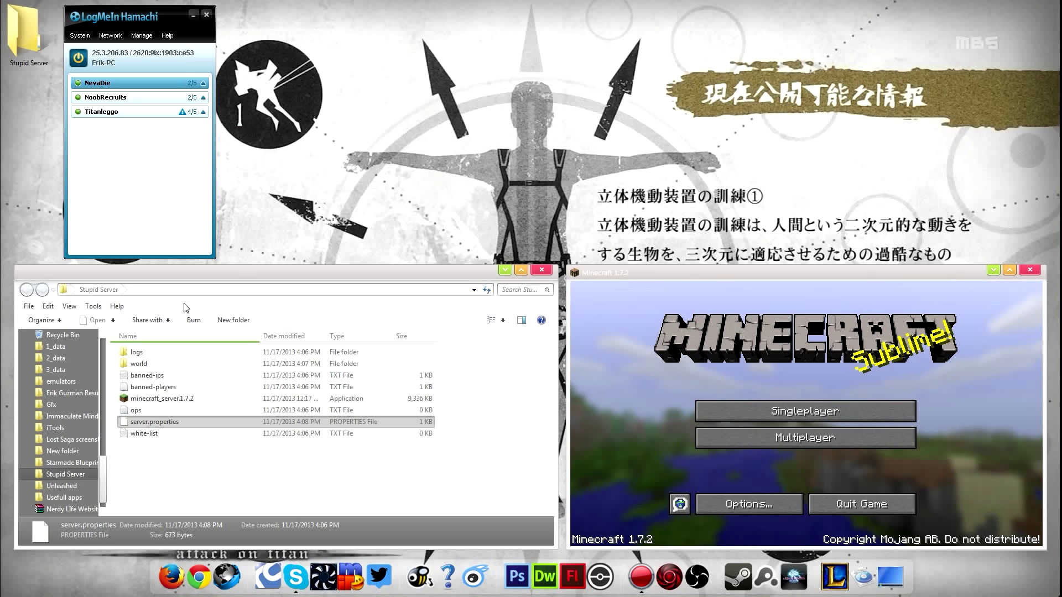
{"action": "double_click", "coordinate": [165, 400]}
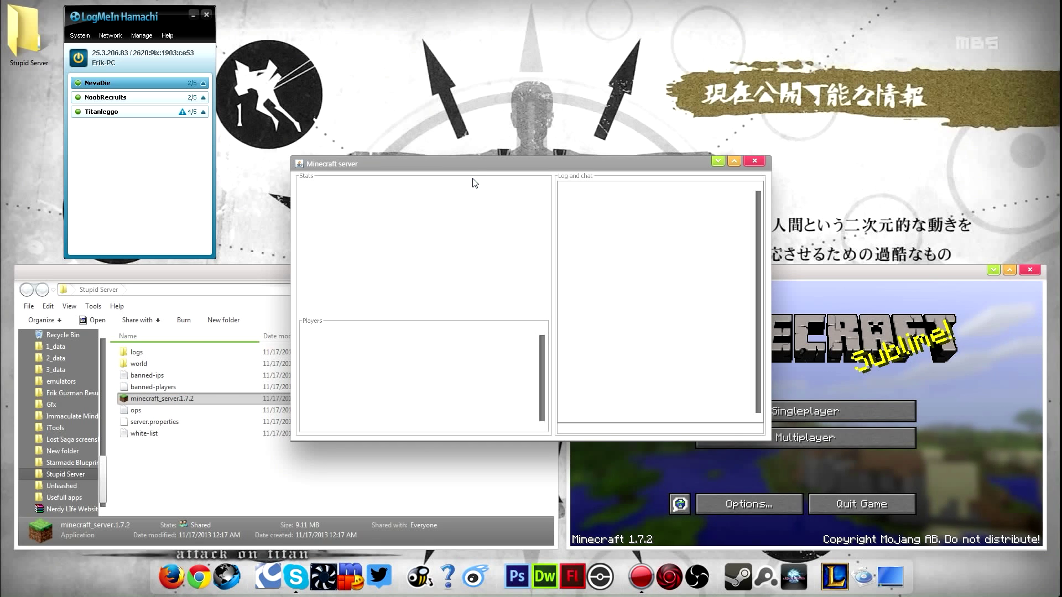
Join the local Minecraft Server from the client's multiplayer list.
{"action": "left_click_drag", "start_coordinate": [485, 167], "coordinate": [420, 14]}
{"action": "left_click", "coordinate": [688, 334]}
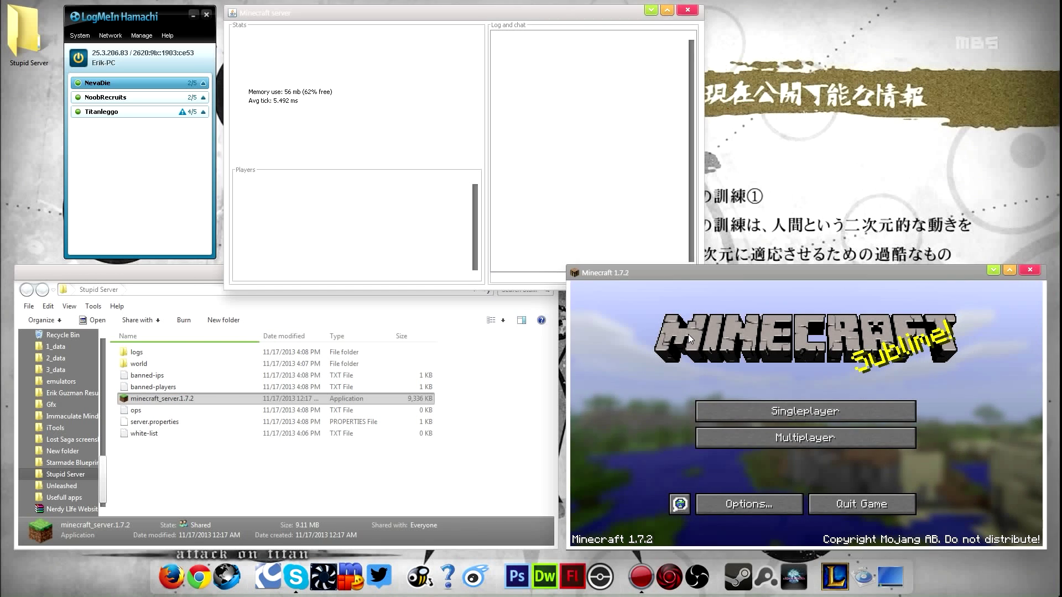
{"action": "left_click", "coordinate": [738, 446]}
{"action": "left_click", "coordinate": [801, 417]}
{"action": "left_click", "coordinate": [801, 417]}
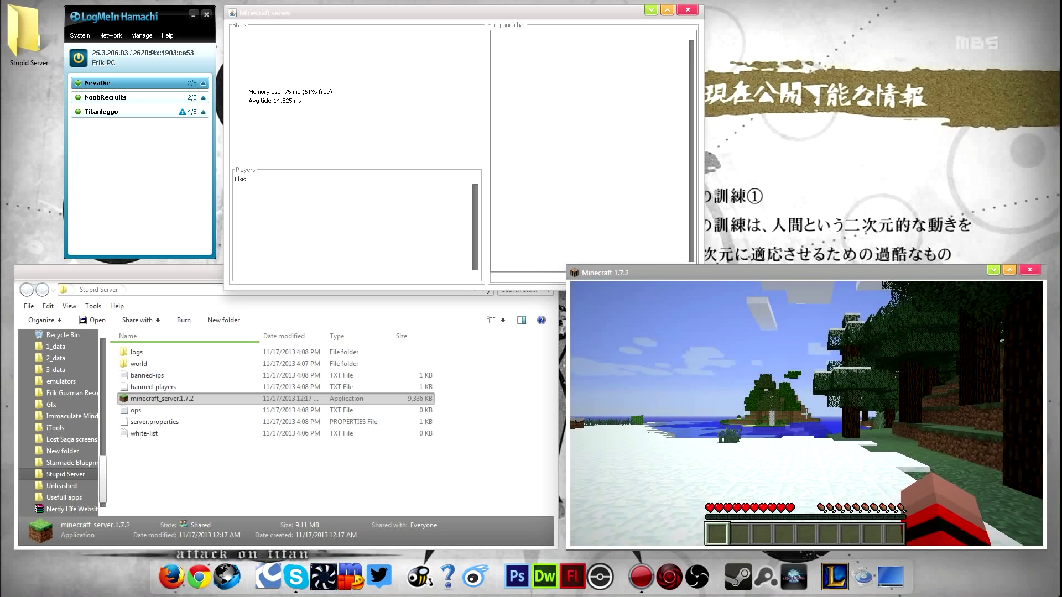
Walk into the water until drowning, respawn, disconnect, then rejoin the server.
{"action": "key", "text": "w"}
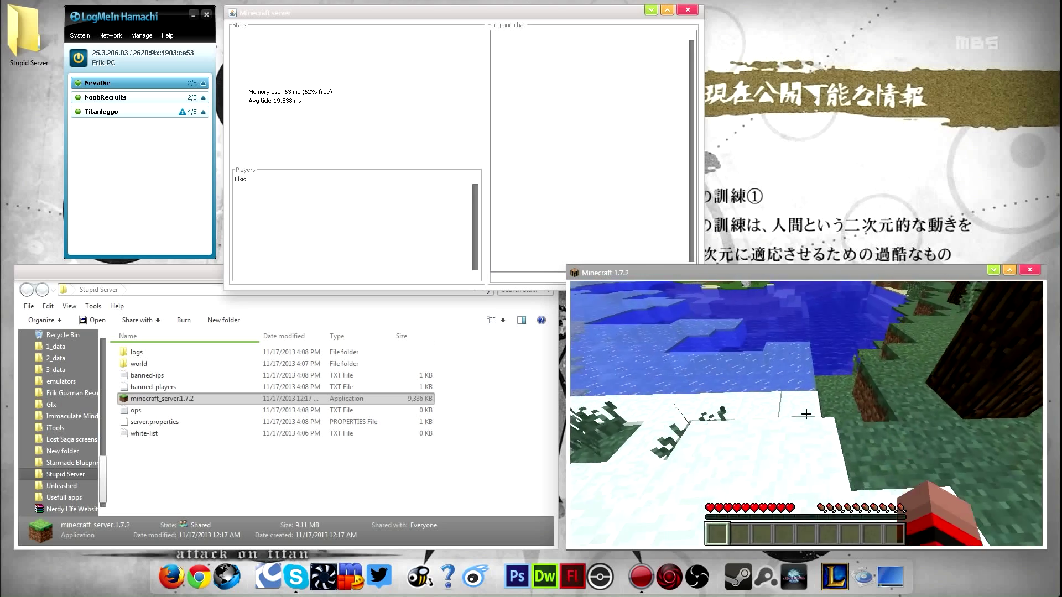
{"action": "key", "text": "w"}
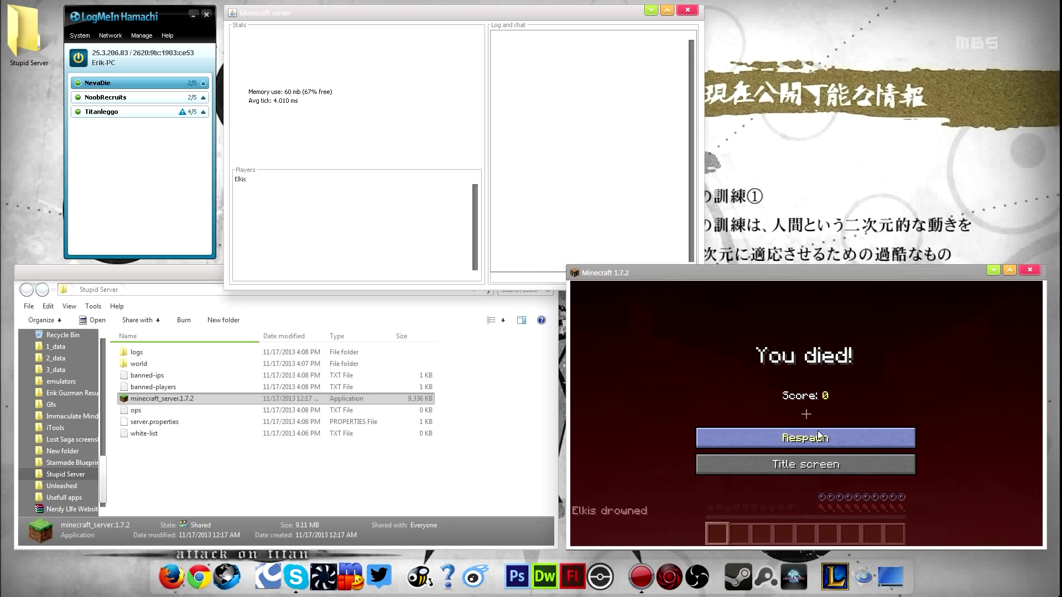
{"action": "left_click", "coordinate": [813, 444]}
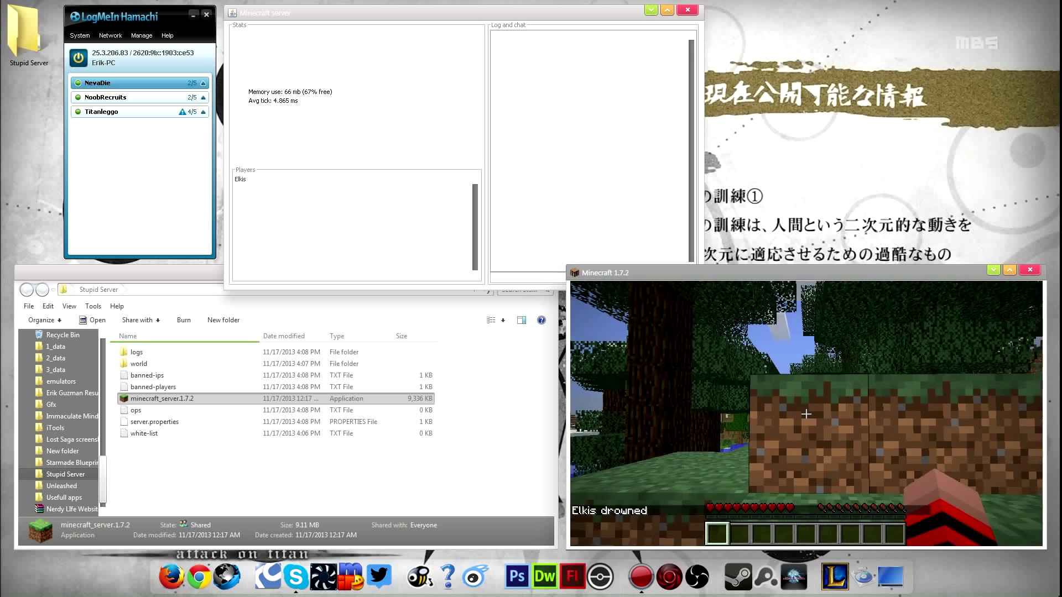
{"action": "key", "text": "Escape"}
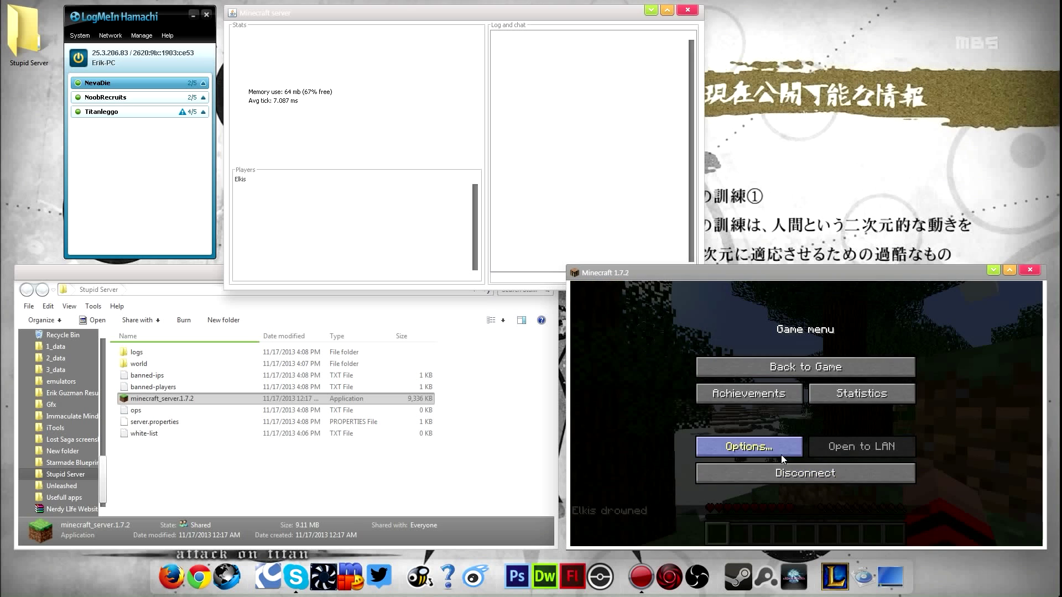
{"action": "left_click", "coordinate": [793, 468]}
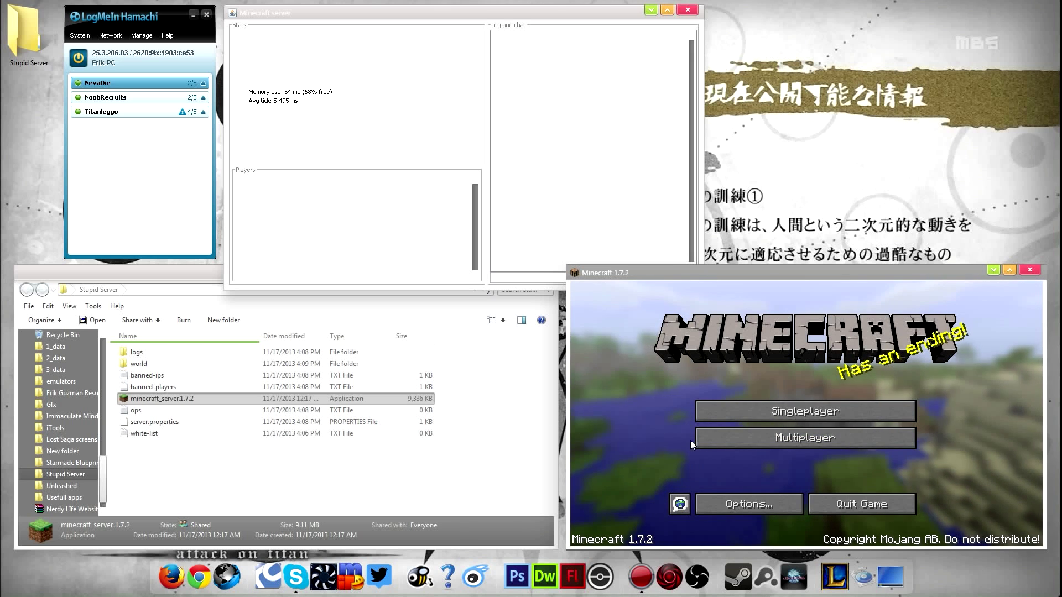
{"action": "left_click", "coordinate": [713, 438]}
{"action": "double_click", "coordinate": [739, 404]}
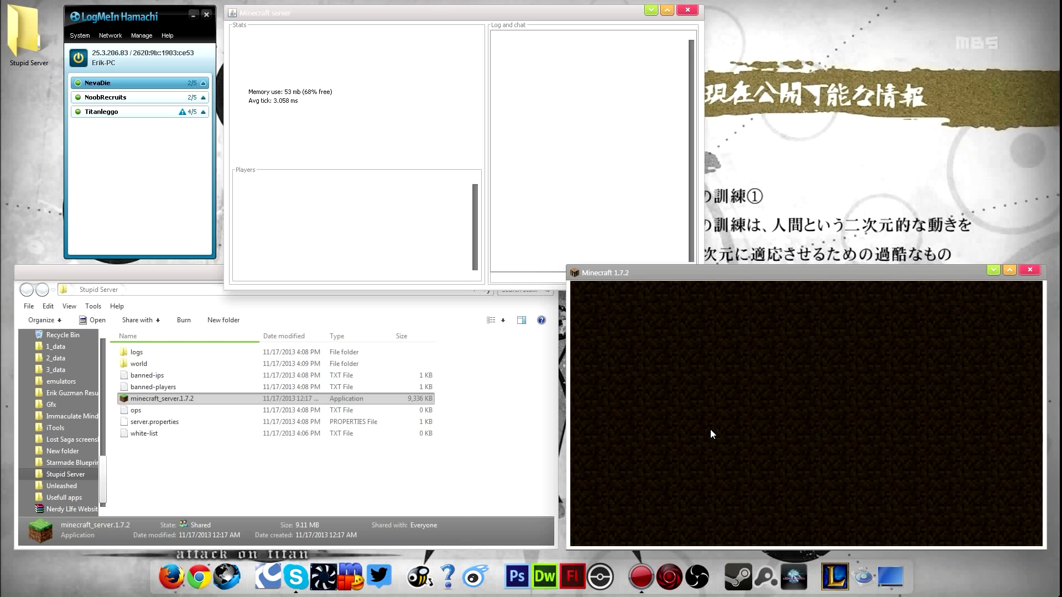
Disconnect from the game and select every Stupid Server item except the jar and server.properties.
{"action": "key", "text": "Escape"}
{"action": "left_click", "coordinate": [796, 466]}
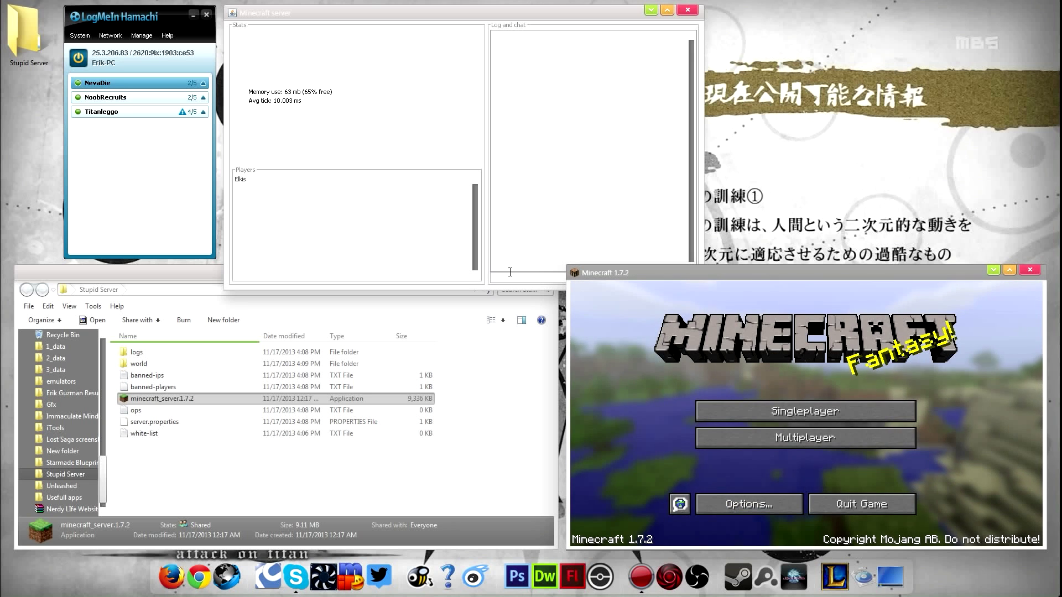
{"action": "left_click", "coordinate": [387, 474]}
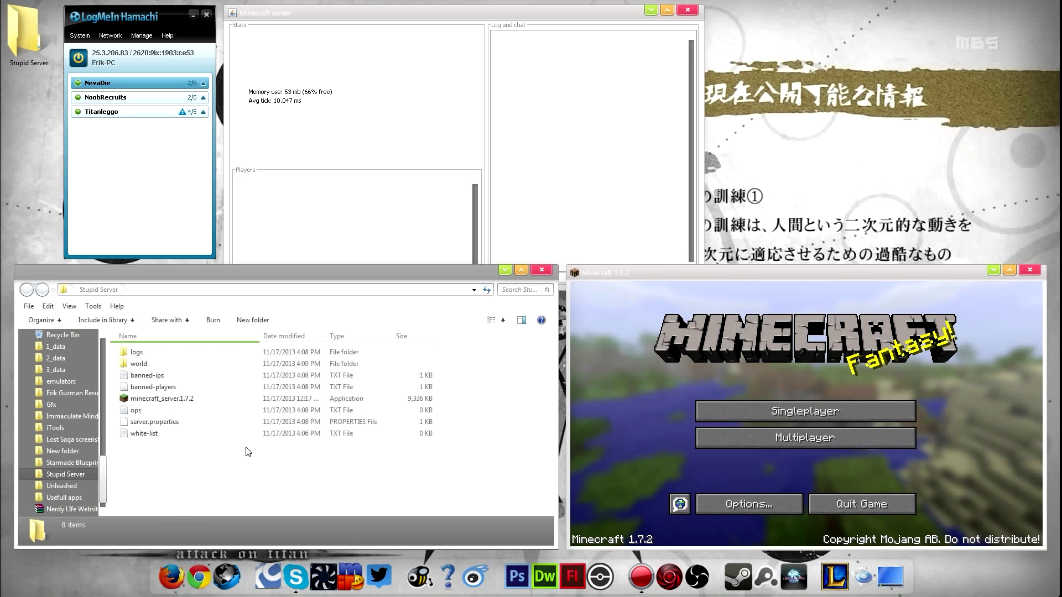
{"action": "left_click", "coordinate": [151, 434]}
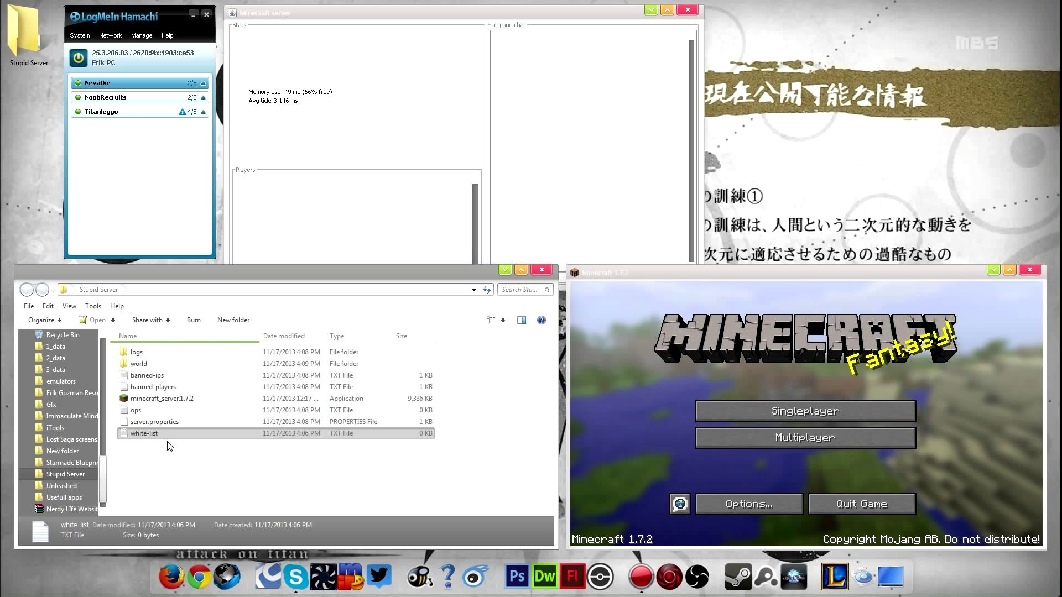
{"action": "left_click", "coordinate": [142, 357], "text": "shift"}
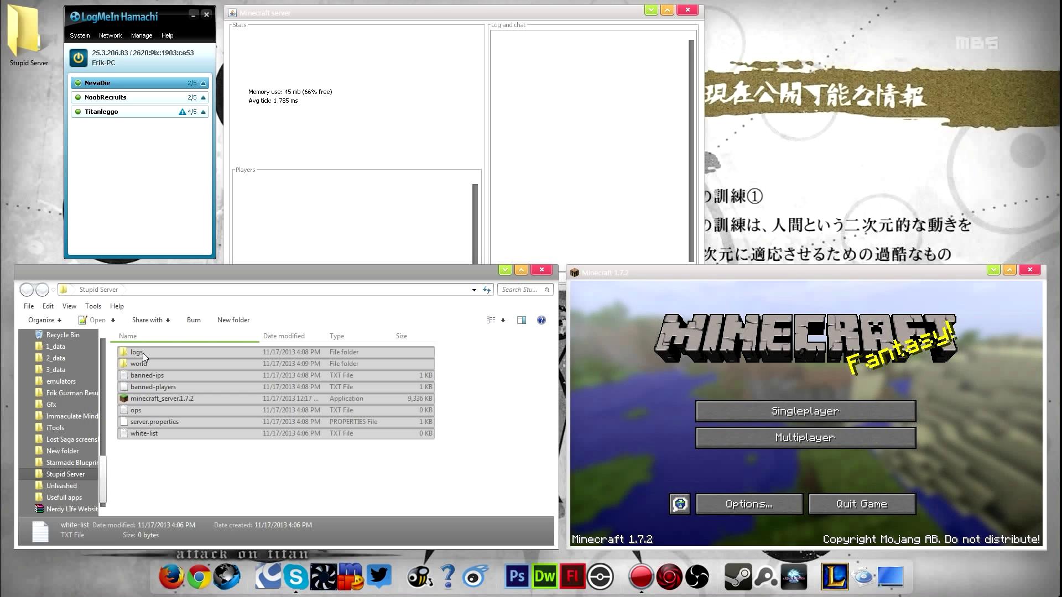
{"action": "left_click", "coordinate": [164, 399], "text": "ctrl"}
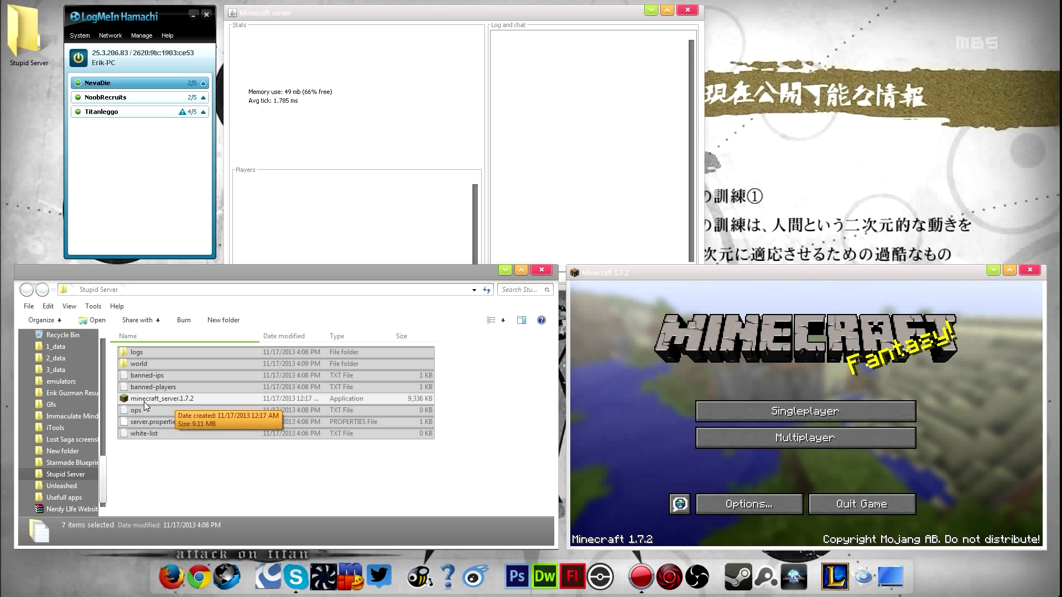
{"action": "left_click", "coordinate": [146, 422], "text": "ctrl"}
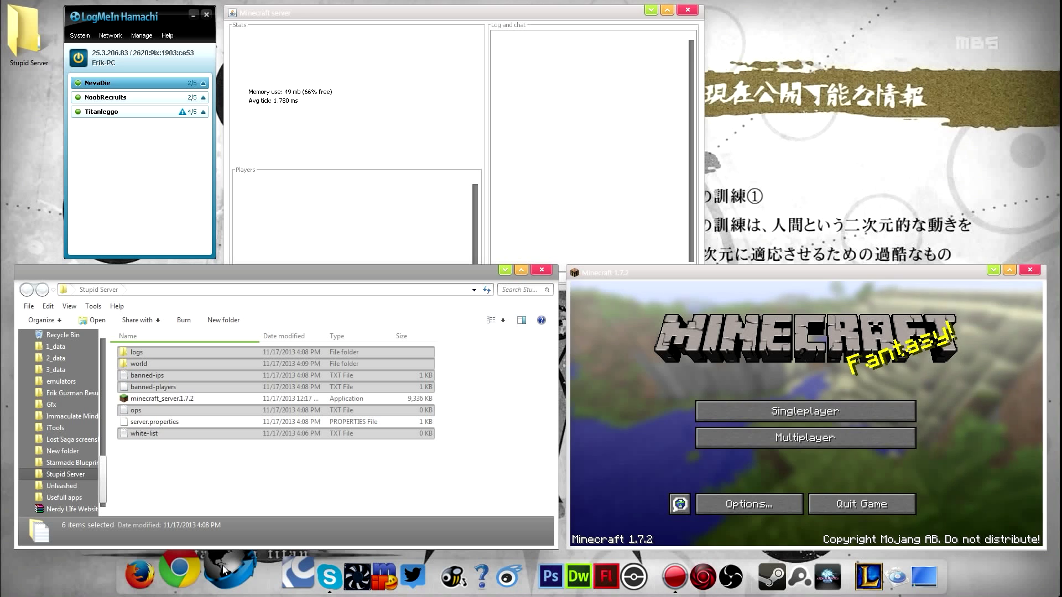
Stop the server by closing its console, close the extra windows, and reopen Stupid Server.
{"action": "left_click", "coordinate": [684, 20]}
{"action": "left_click", "coordinate": [683, 15]}
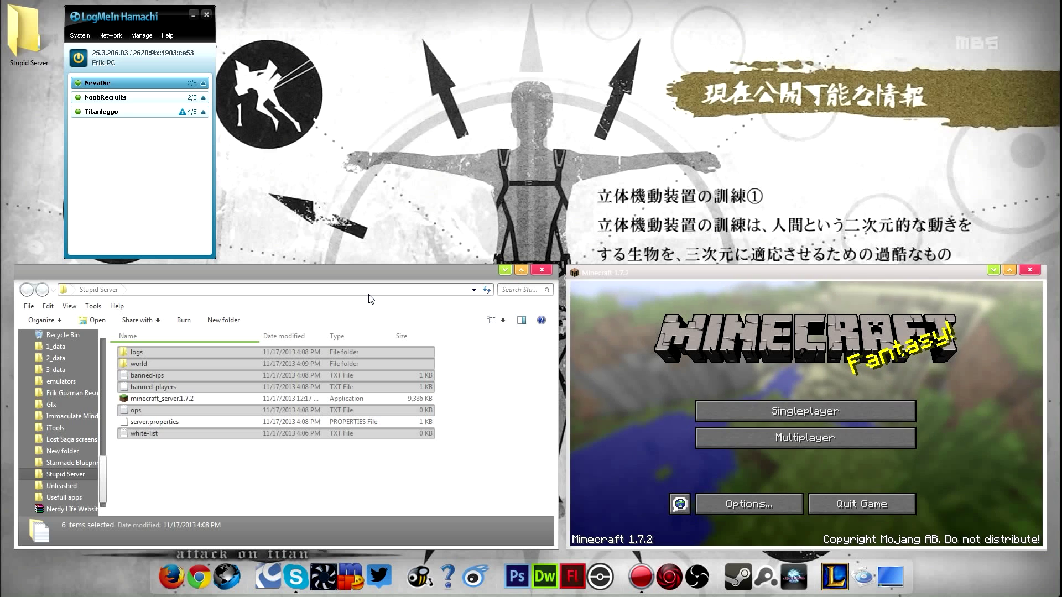
{"action": "key", "text": "Return"}
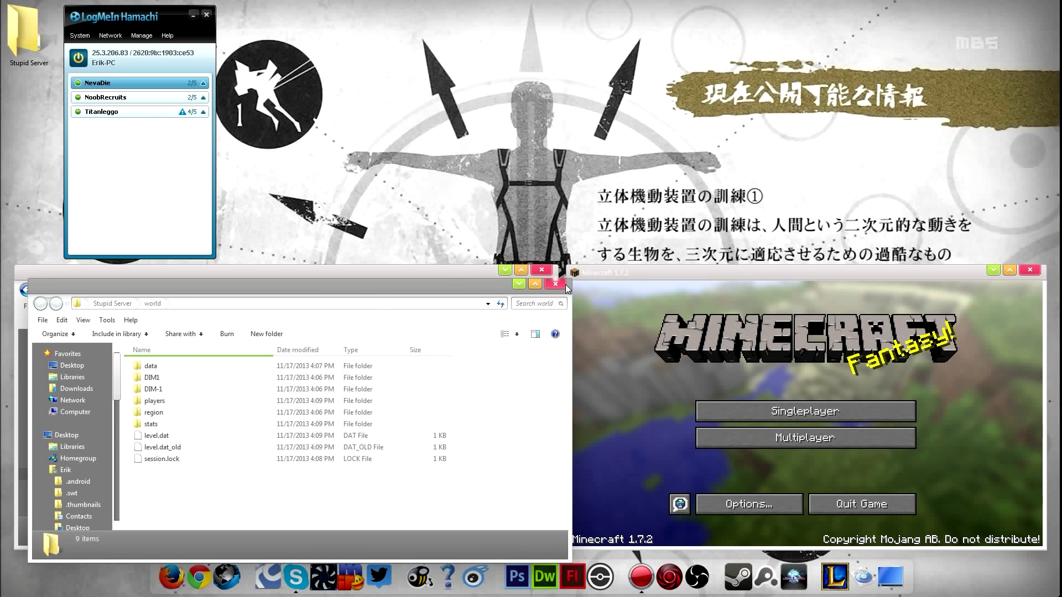
{"action": "left_click", "coordinate": [555, 283]}
{"action": "left_click", "coordinate": [542, 271]}
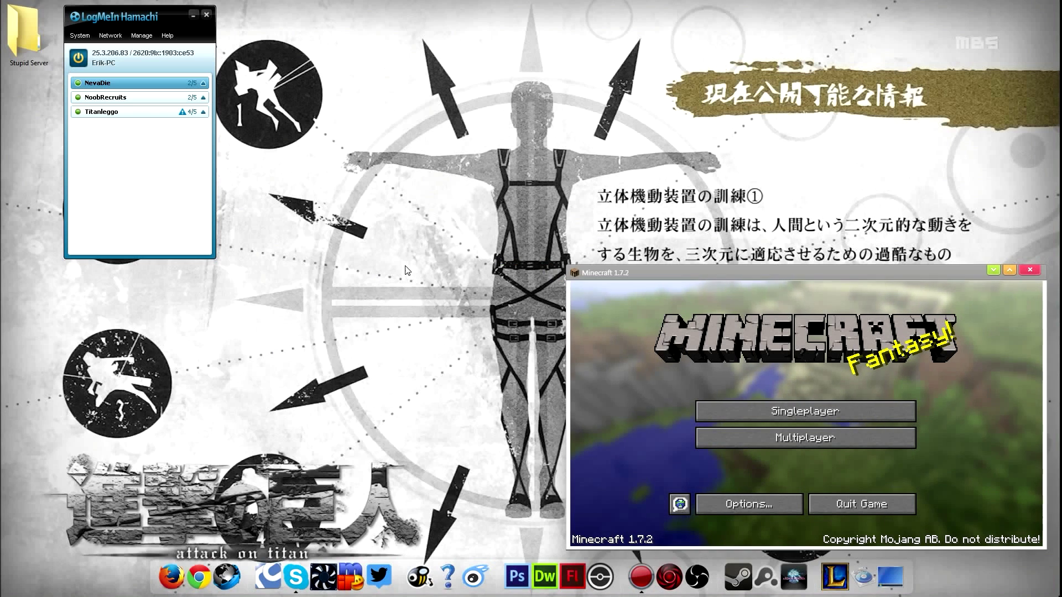
{"action": "double_click", "coordinate": [23, 35]}
Delete the six items besides the jar and server.properties, then relaunch minecraft_server.1.7.2.
{"action": "left_click", "coordinate": [139, 433]}
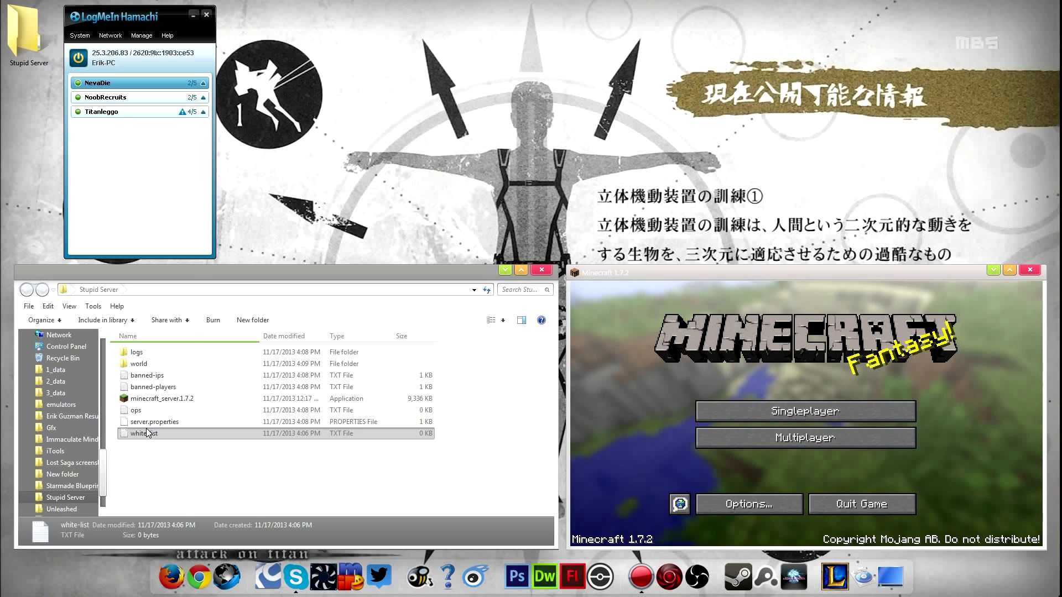
{"action": "left_click", "coordinate": [148, 353], "text": "shift"}
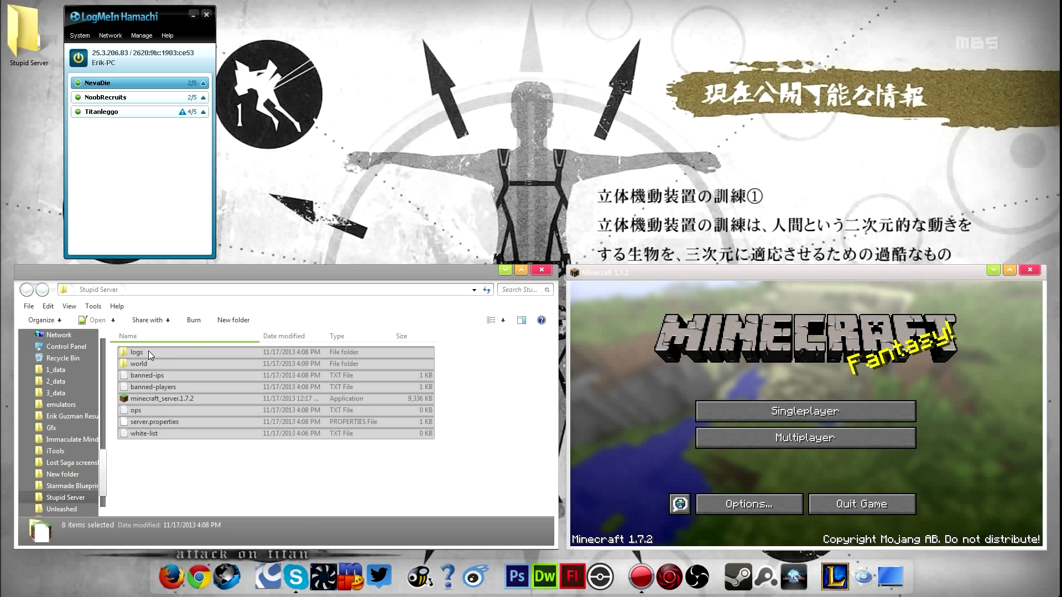
{"action": "left_click", "coordinate": [152, 422], "text": "ctrl"}
{"action": "left_click", "coordinate": [151, 399], "text": "ctrl"}
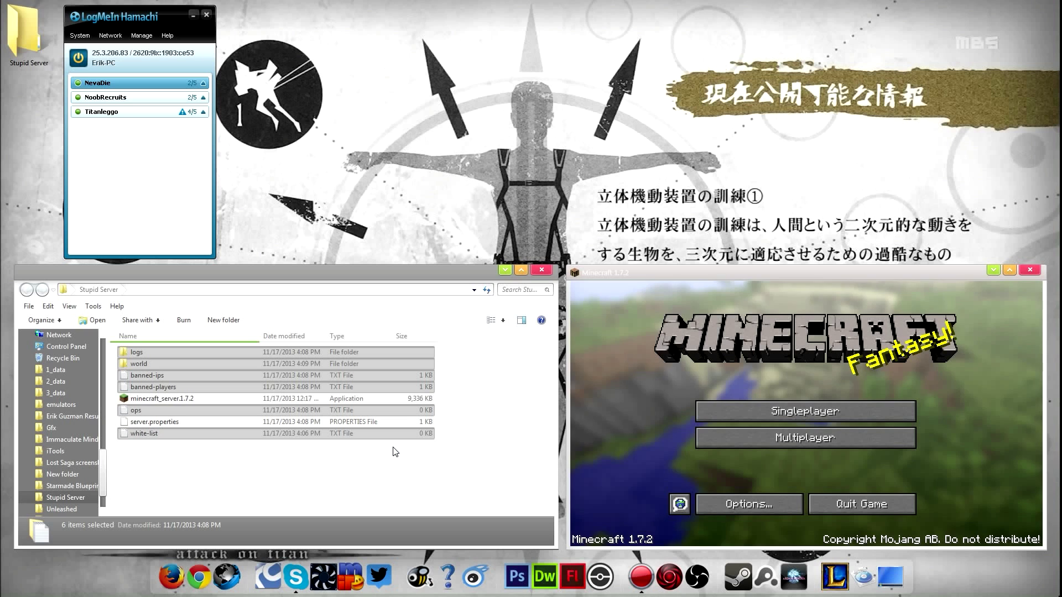
{"action": "key", "text": "Delete"}
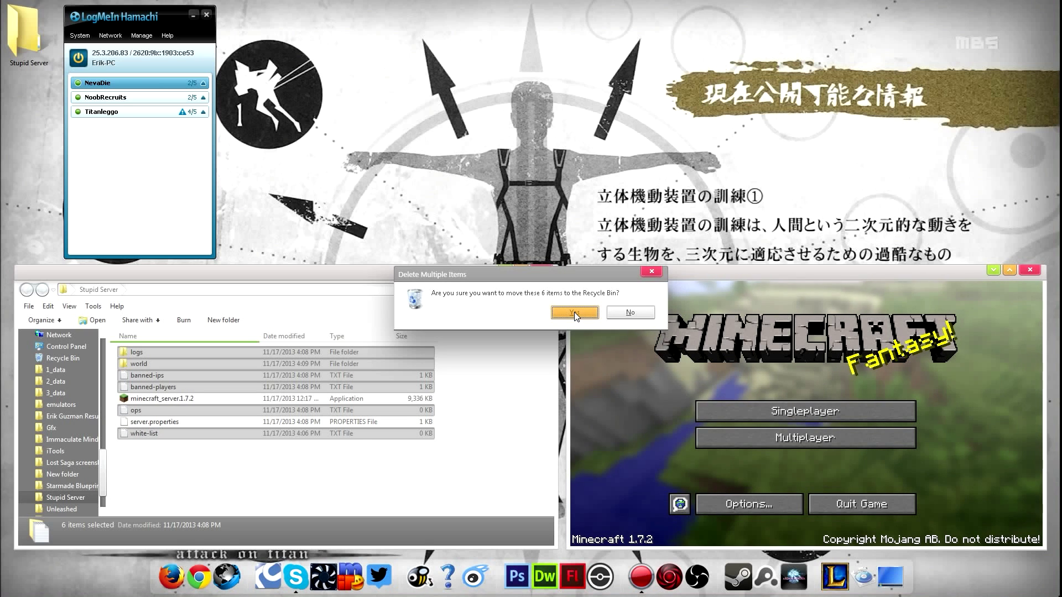
{"action": "left_click", "coordinate": [575, 313]}
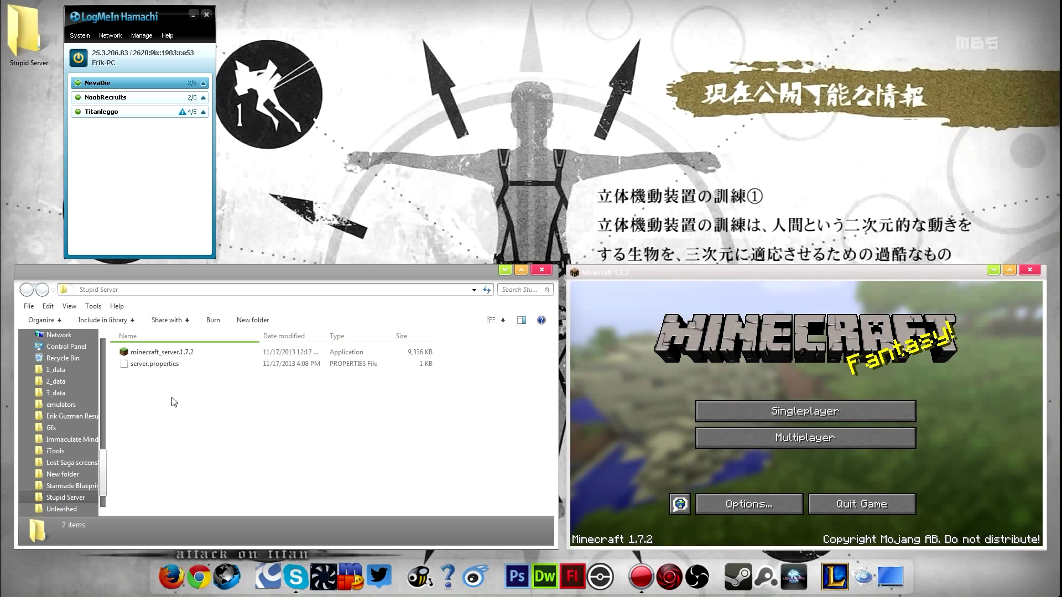
{"action": "double_click", "coordinate": [170, 354]}
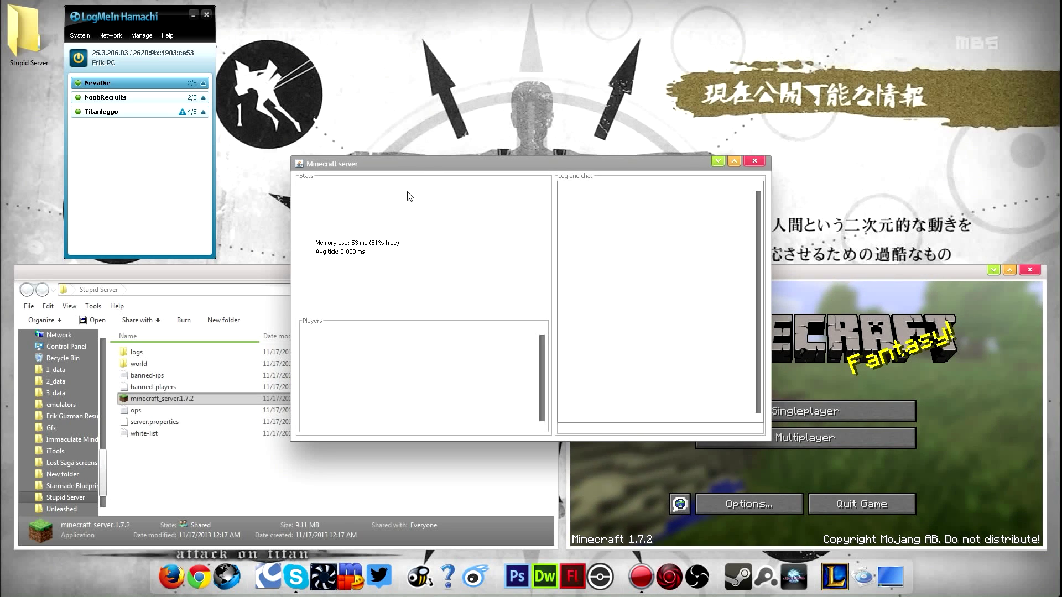
Refresh the multiplayer list and join the restarted server showing 0/20 players.
{"action": "left_click_drag", "start_coordinate": [426, 165], "coordinate": [354, 8]}
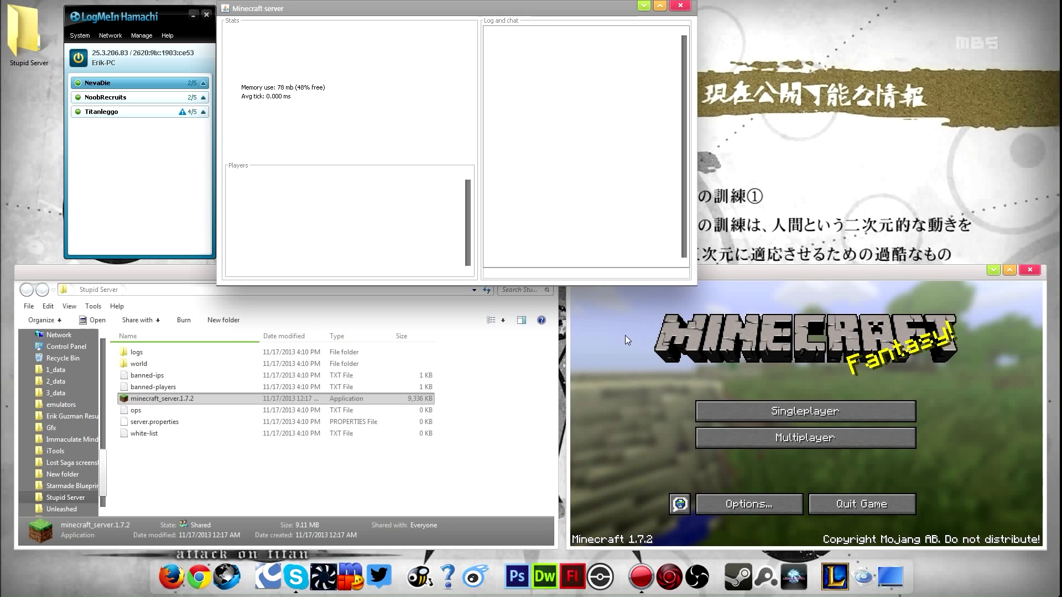
{"action": "left_click", "coordinate": [751, 469]}
{"action": "left_click", "coordinate": [786, 442]}
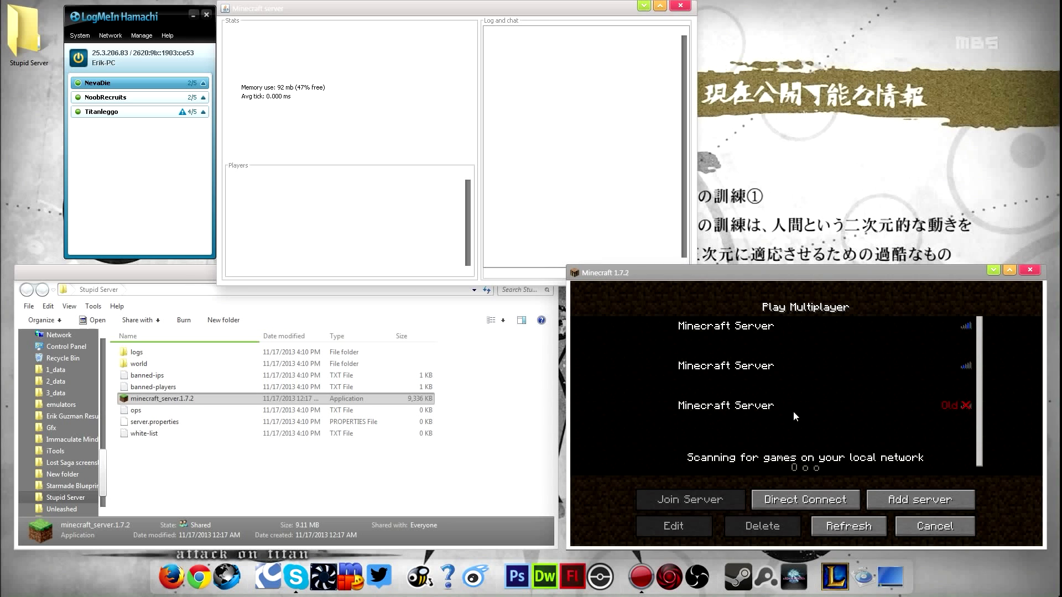
{"action": "left_click", "coordinate": [834, 527]}
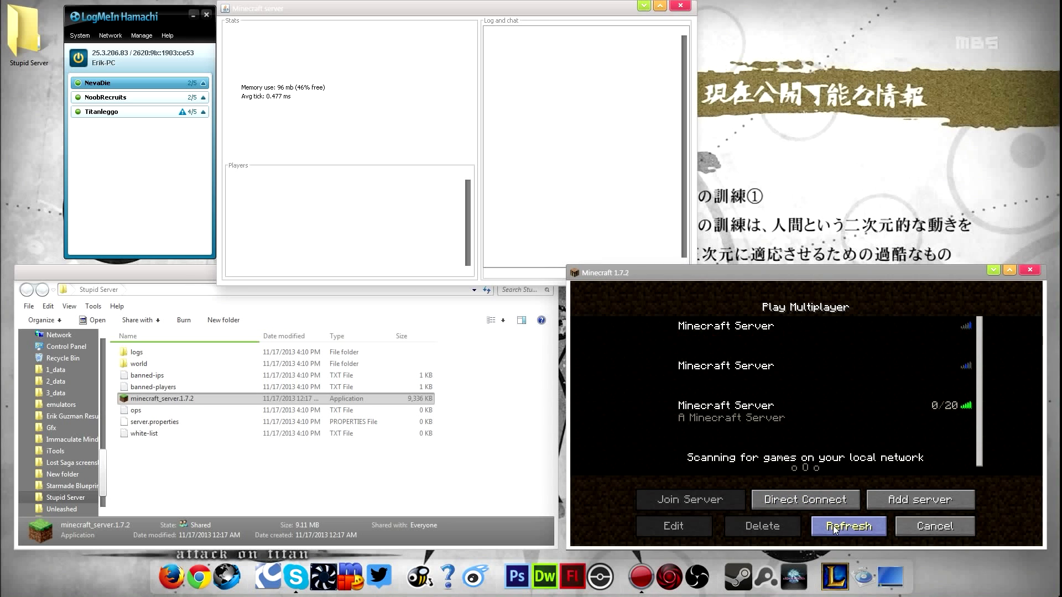
{"action": "double_click", "coordinate": [870, 413]}
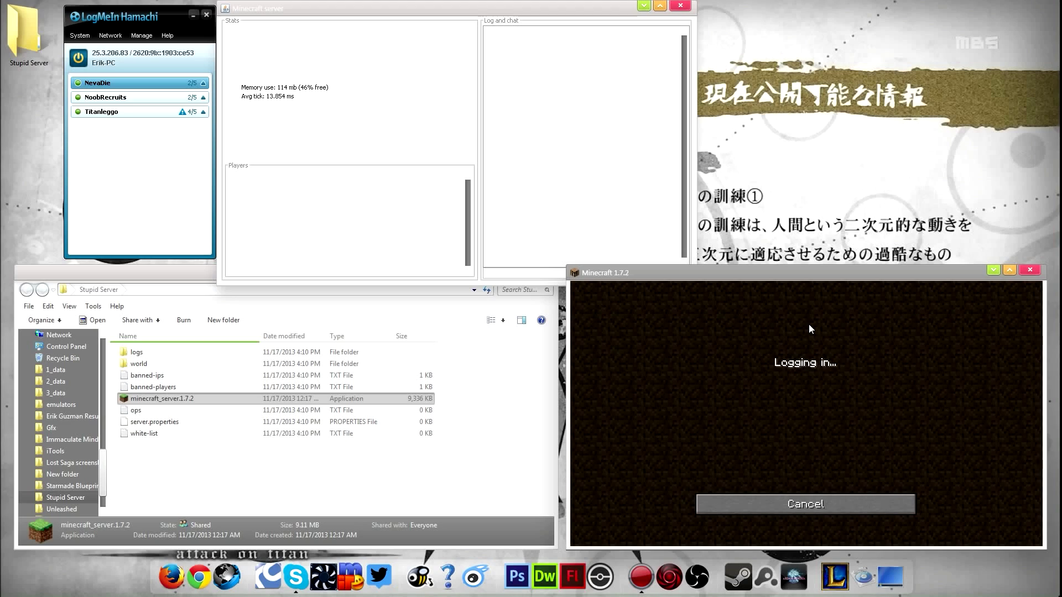
Walk through the trees, drop off the ledge to the beach, and dive into the lake.
{"action": "key", "text": "w"}
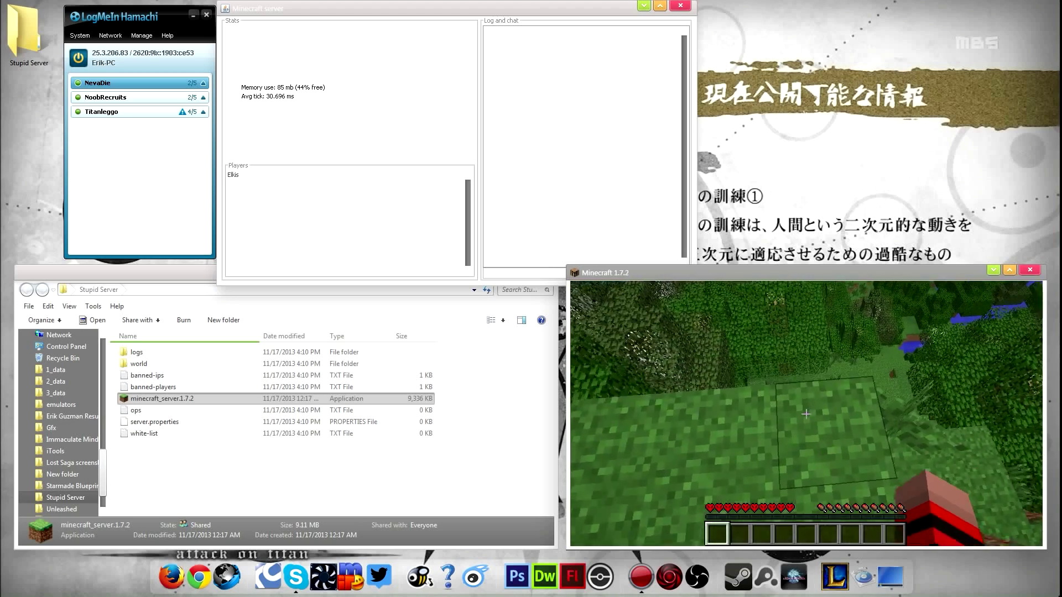
{"action": "key", "text": "w"}
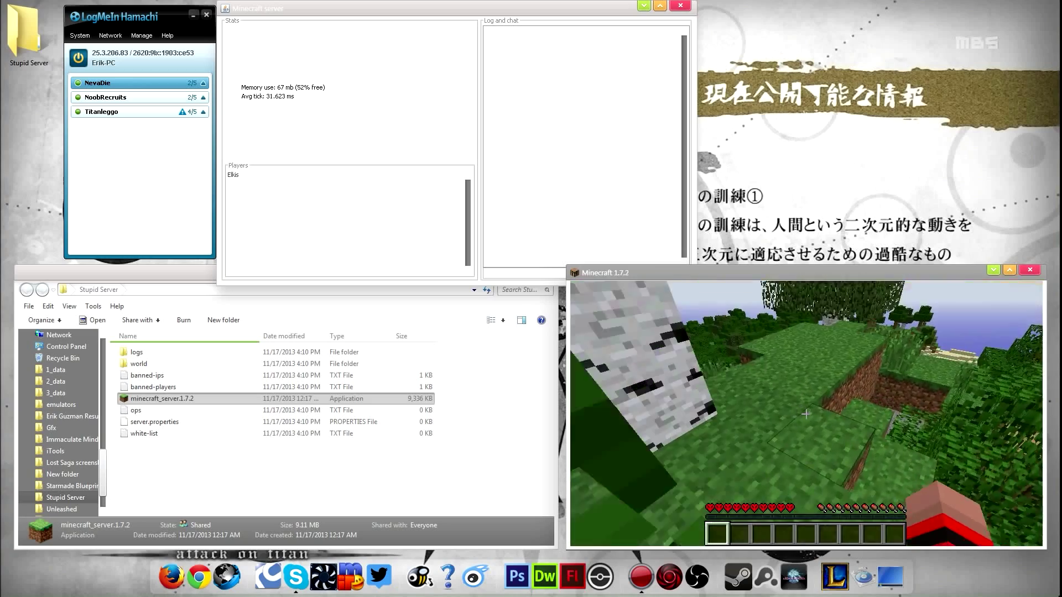
{"action": "key", "text": "w"}
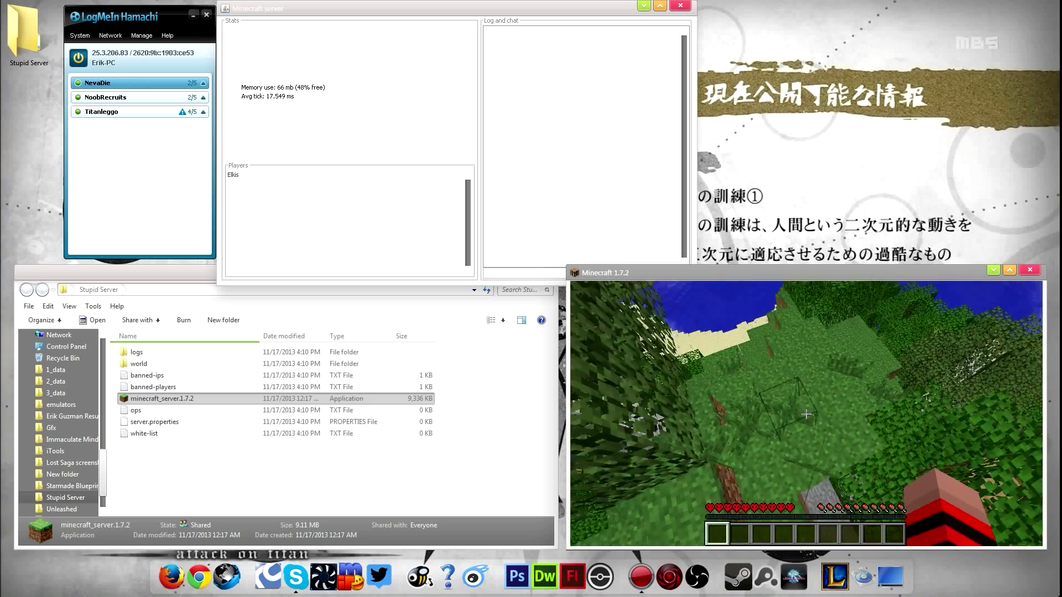
{"action": "key", "text": "w"}
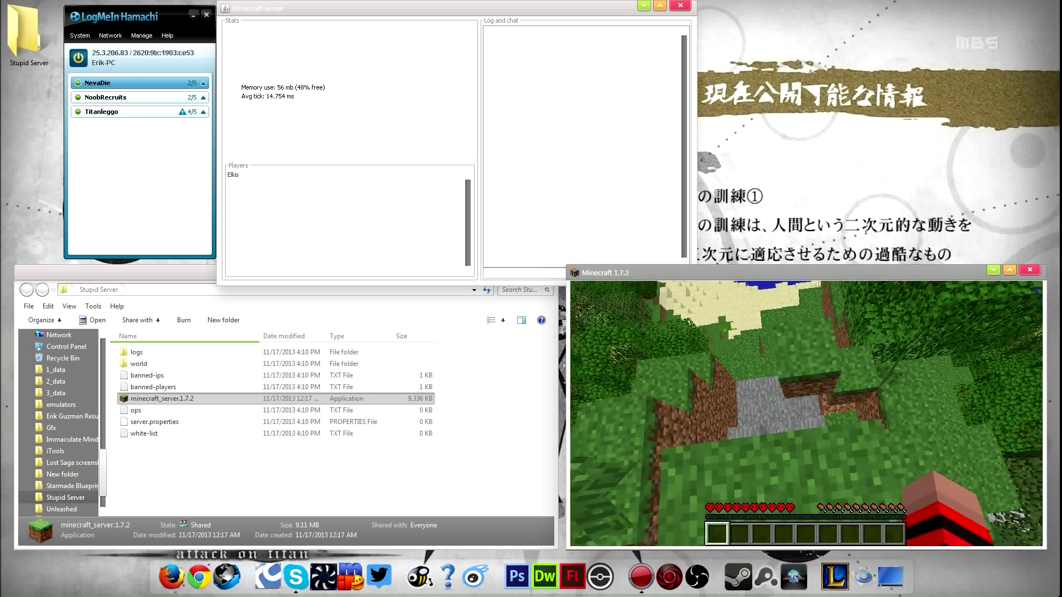
{"action": "key", "text": "w"}
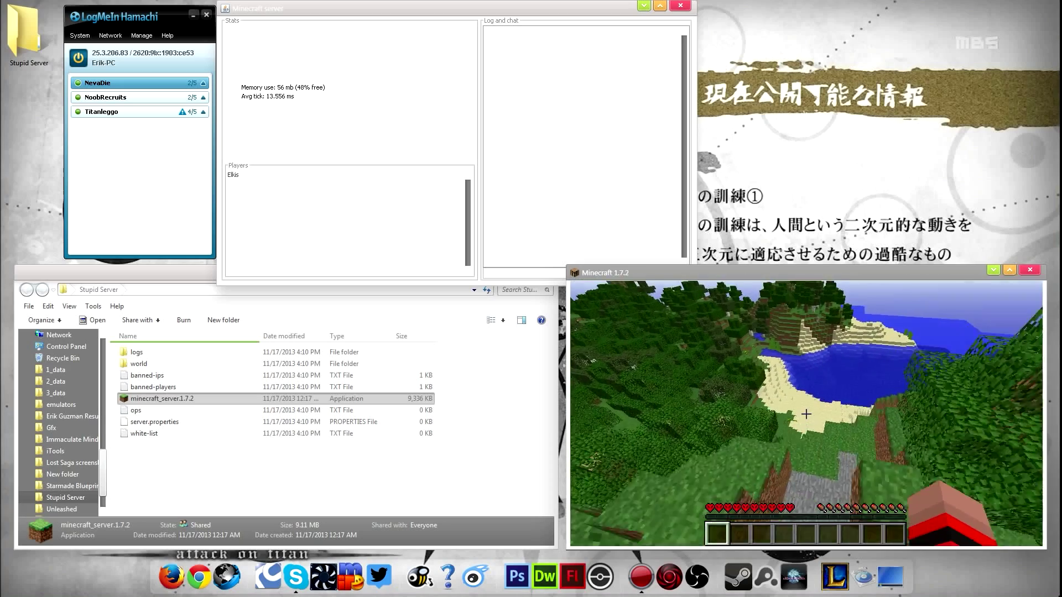
{"action": "key", "text": "w"}
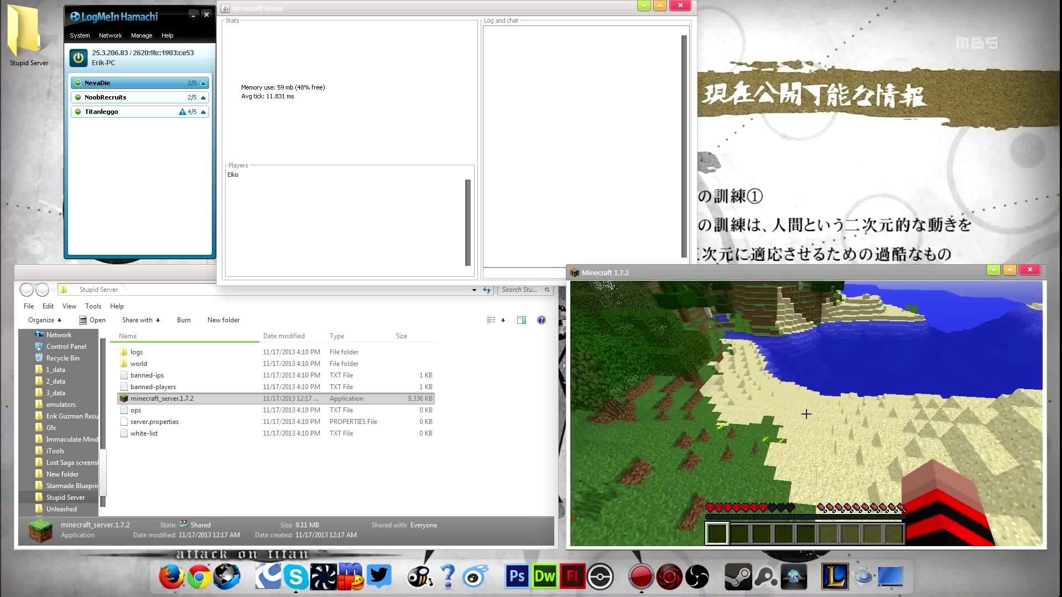
{"action": "key", "text": "w"}
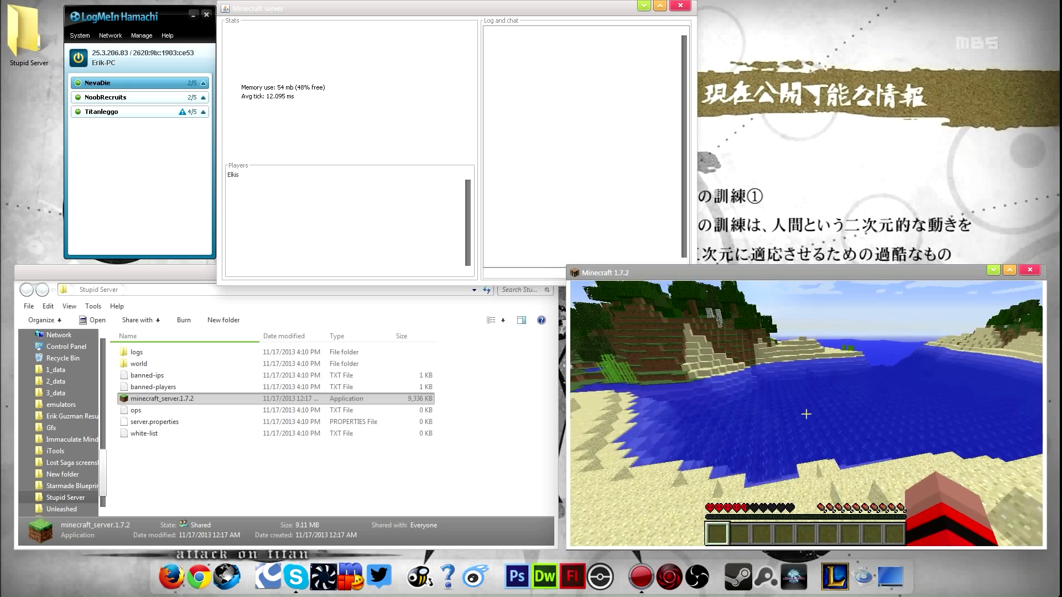
{"action": "key", "text": "w"}
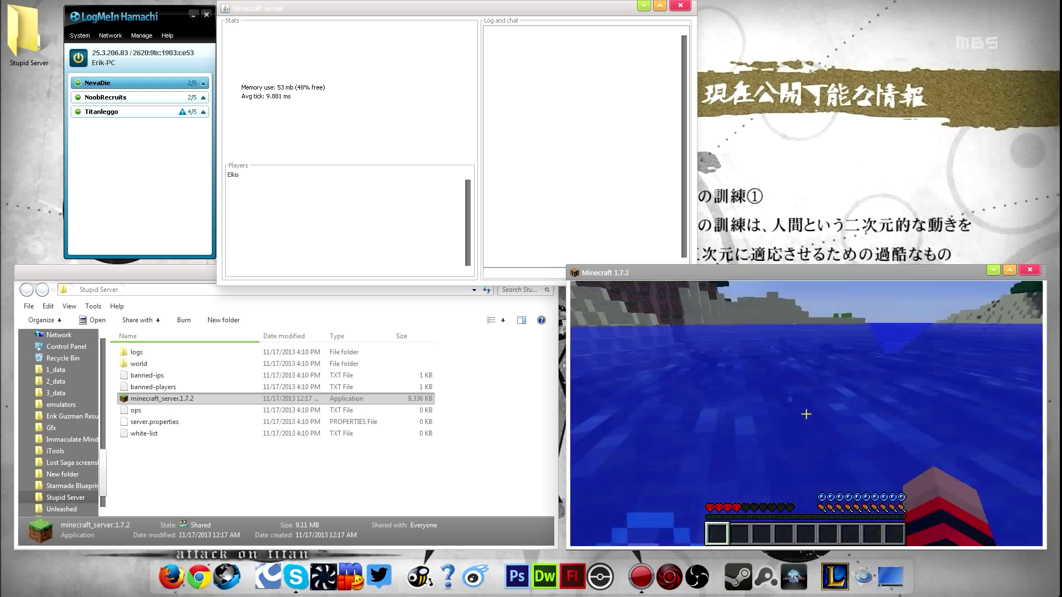